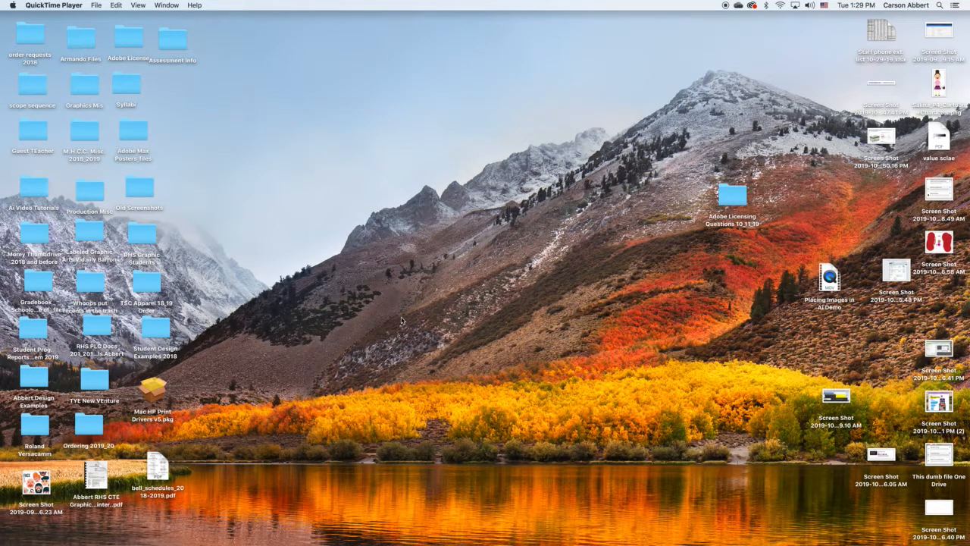
# Launch Adobe Illustrator and reposition its start window on the desktop
pyautogui.moveTo(331, 534)
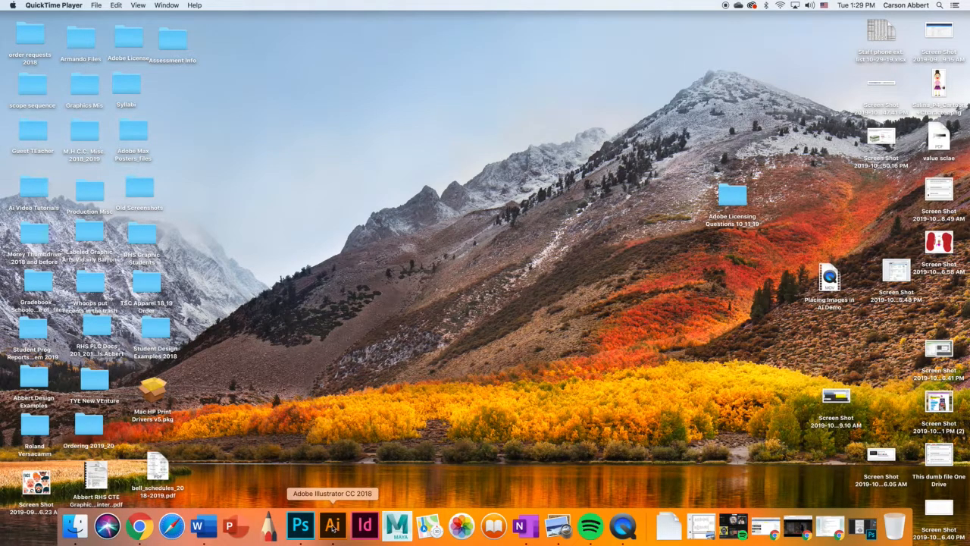
pyautogui.click(333, 525)
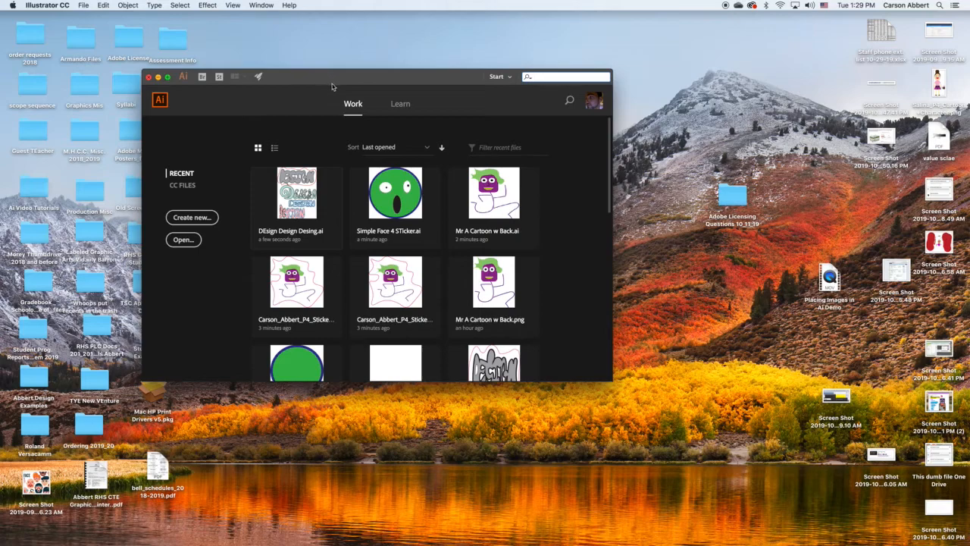
pyautogui.moveTo(336, 80)
pyautogui.mouseDown()
pyautogui.moveTo(370, 77)
pyautogui.moveTo(351, 88)
pyautogui.mouseUp()
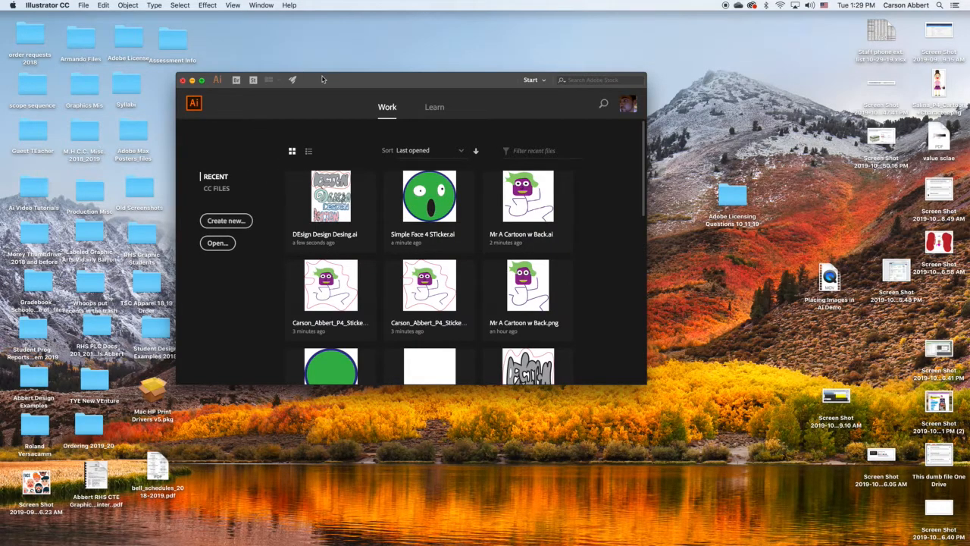
pyautogui.moveTo(324, 79); pyautogui.dragTo(323, 66)
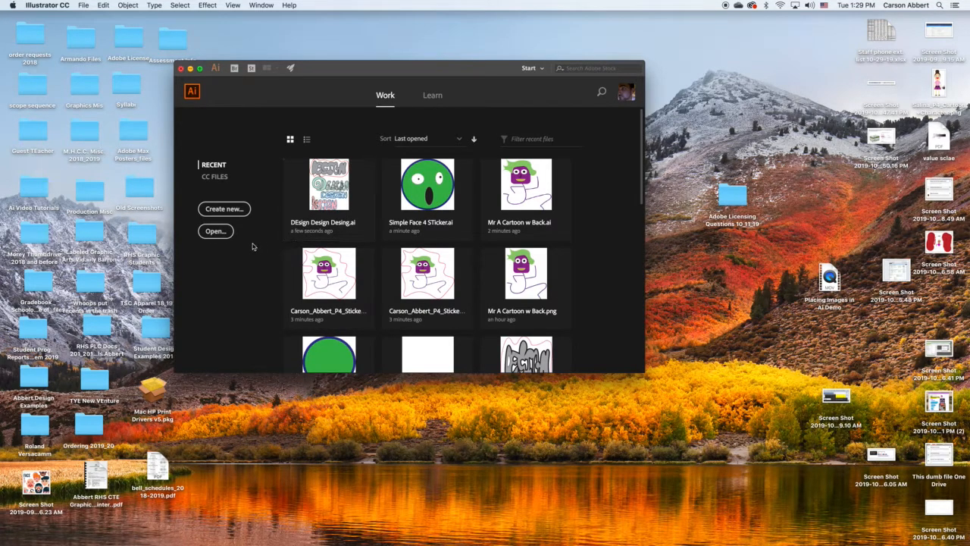
# Start a new print document from the Letter preset with its units set to Inches
pyautogui.click(226, 211)
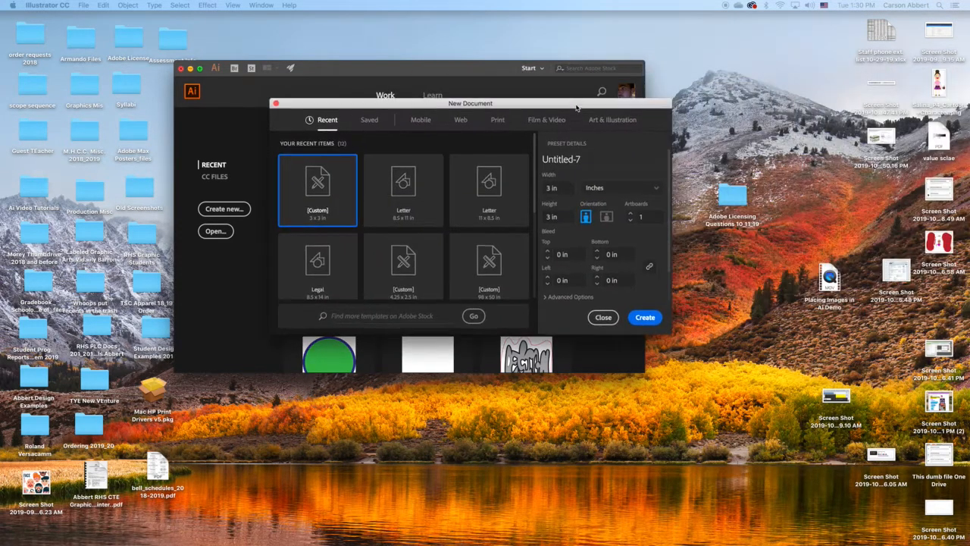
pyautogui.moveTo(591, 102); pyautogui.dragTo(530, 112)
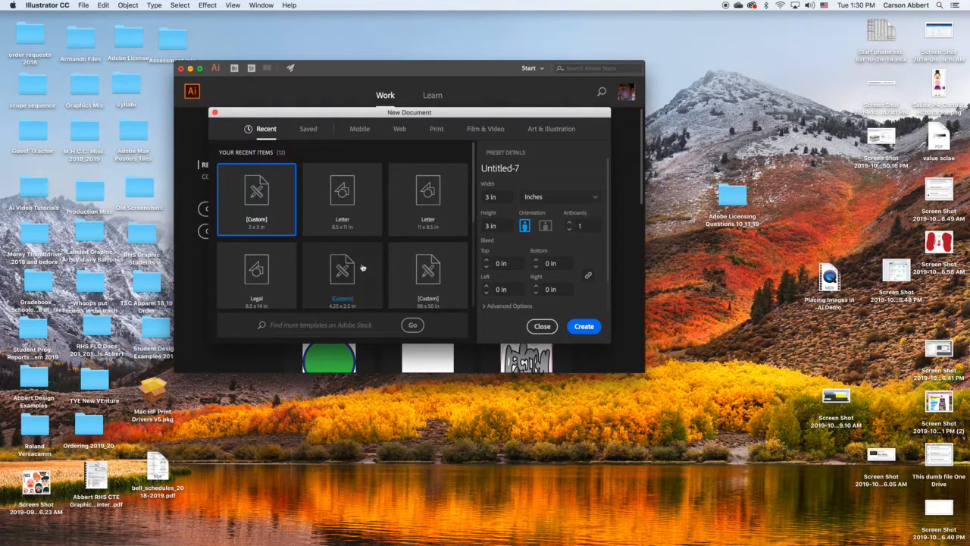
pyautogui.click(437, 132)
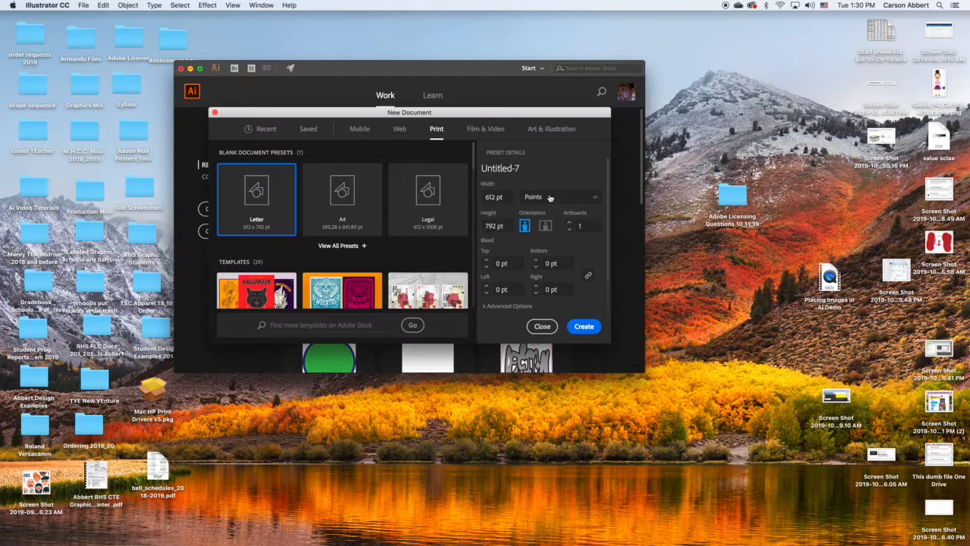
pyautogui.click(595, 199)
pyautogui.click(549, 247)
pyautogui.click(595, 198)
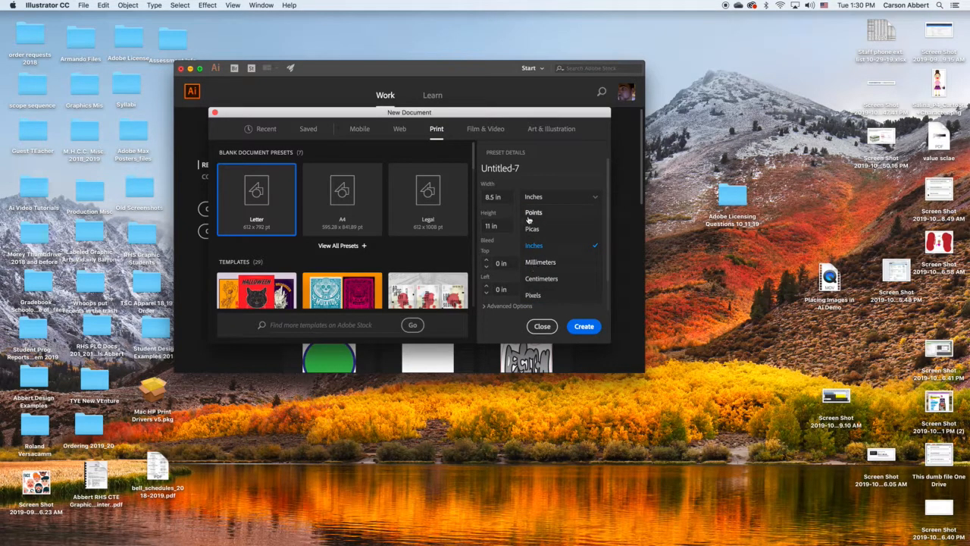
pyautogui.click(535, 247)
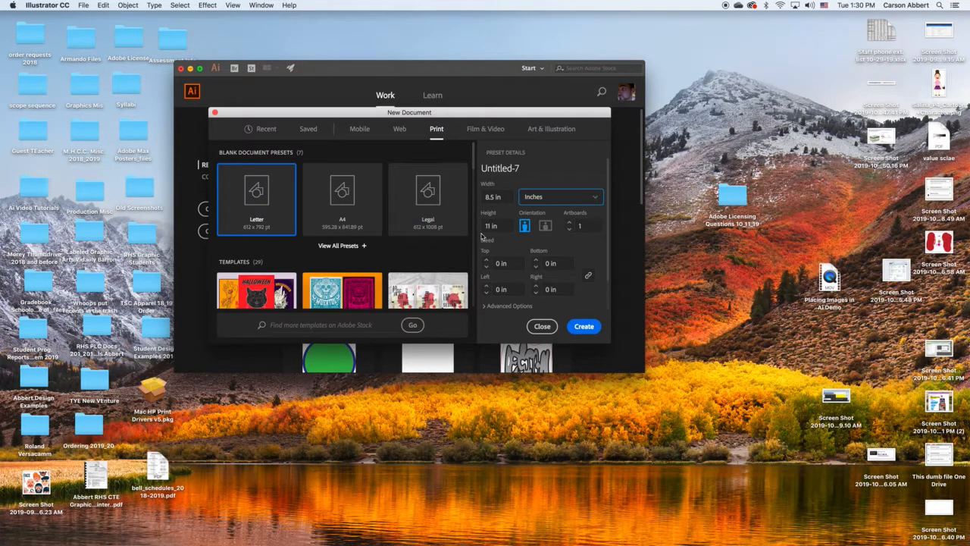
# Name the new document "DDN 1 Introduction" and create it
pyautogui.click(529, 168)
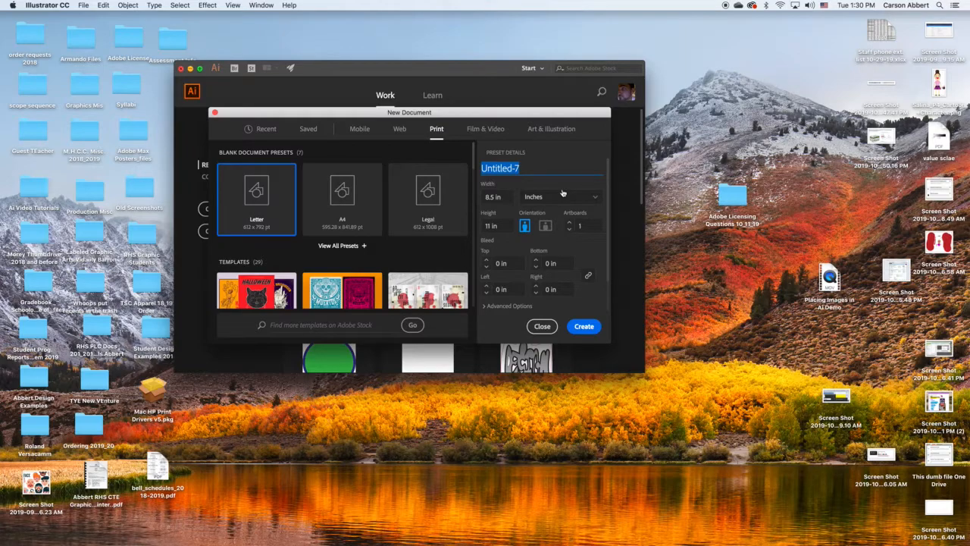
pyautogui.write('DDN 1')
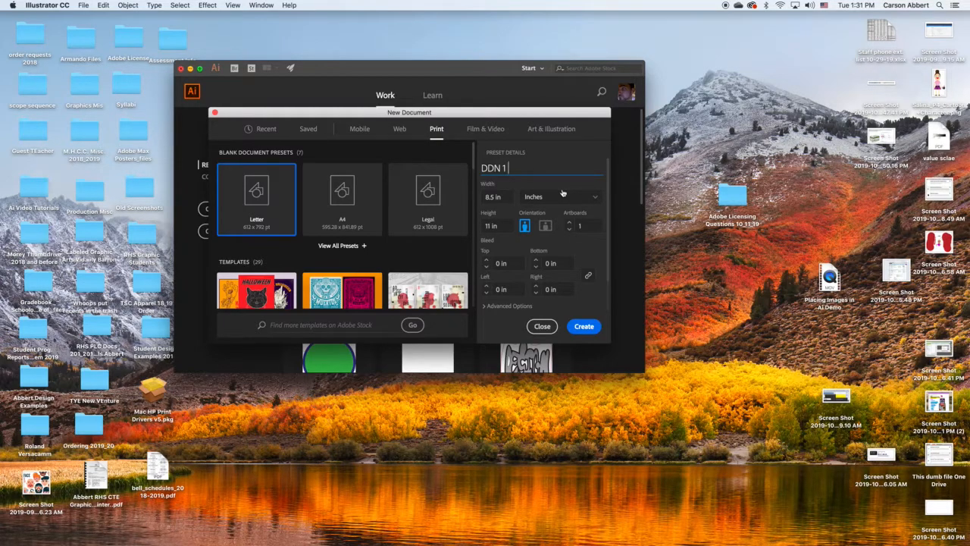
pyautogui.write('Introduction')
pyautogui.click(584, 327)
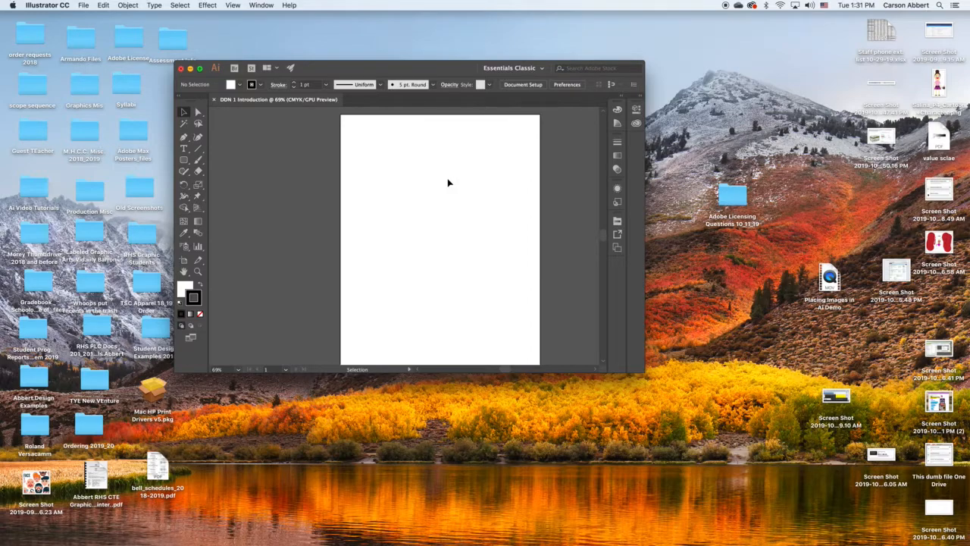
# Begin saving the document under OneDrive and create a new folder there named "Graphics"
pyautogui.click(84, 6)
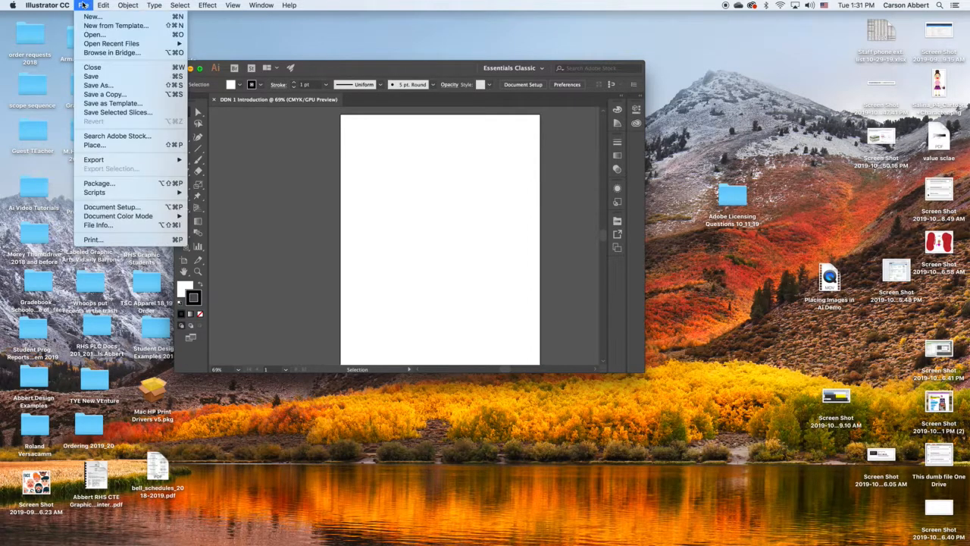
pyautogui.click(122, 85)
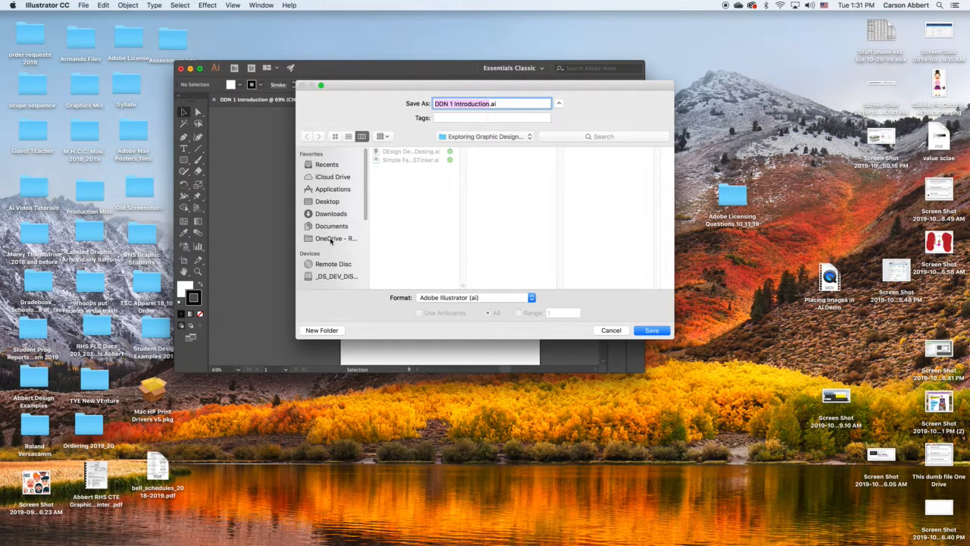
pyautogui.click(330, 240)
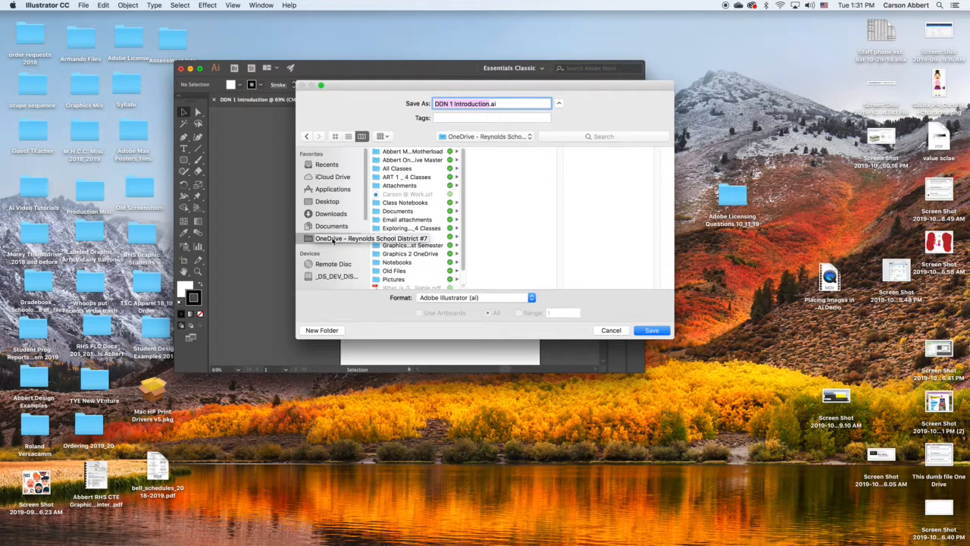
pyautogui.click(322, 330)
pyautogui.write('Exploring')
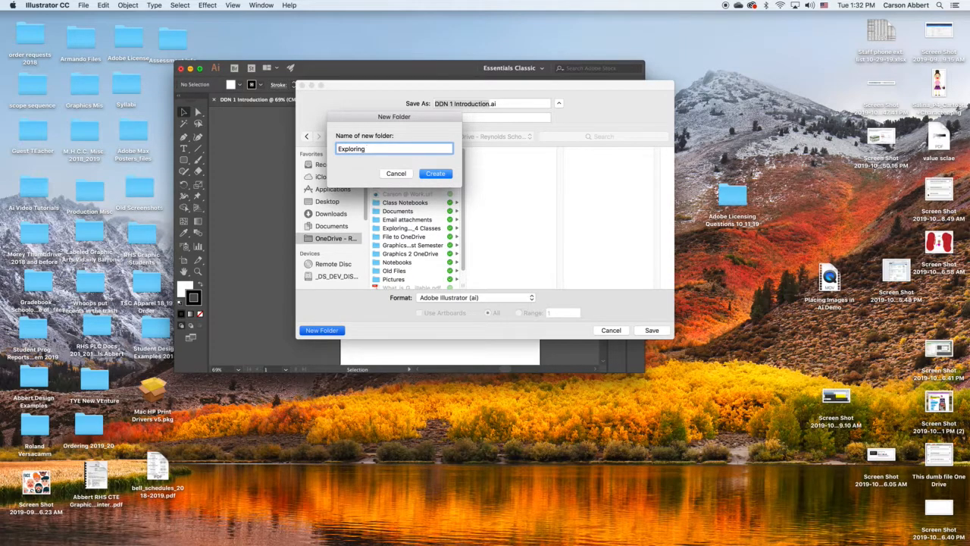
pyautogui.press('BackSpace')
pyautogui.press('BackSpace')
pyautogui.press('BackSpace')
pyautogui.press('BackSpace')
pyautogui.press('BackSpace')
pyautogui.press('BackSpace')
pyautogui.press('BackSpace')
pyautogui.press('BackSpace')
pyautogui.write('Grph')
pyautogui.press('BackSpace')
pyautogui.write('aphics')
pyautogui.click(444, 176)
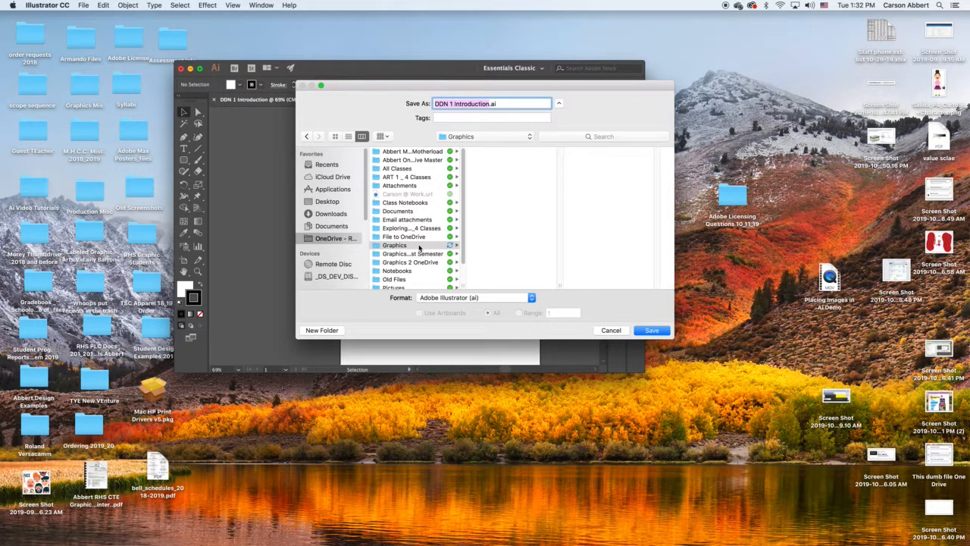
# Create a subfolder named "November Graphics" inside the Graphics folder
pyautogui.click(326, 329)
pyautogui.write('Nov')
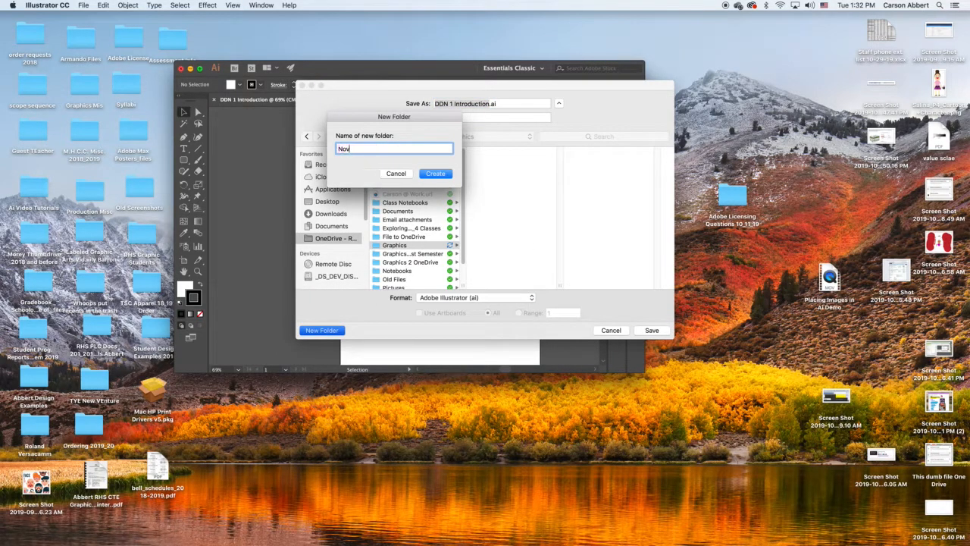
pyautogui.write('ember GA')
pyautogui.press('BackSpace')
pyautogui.write('raphics')
pyautogui.click(435, 174)
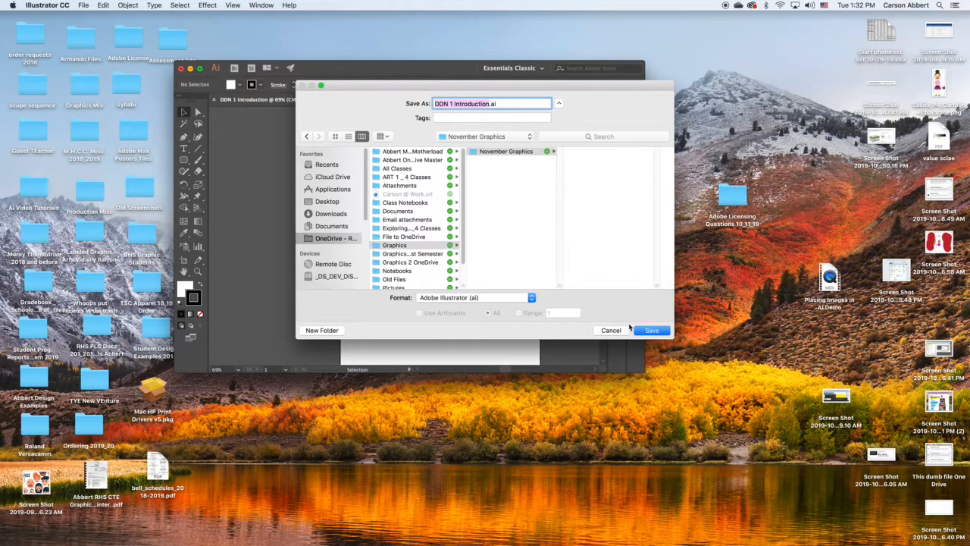
# Save the document in the November Graphics folder as an Adobe Illustrator file with the default Illustrator CC options
pyautogui.click(651, 331)
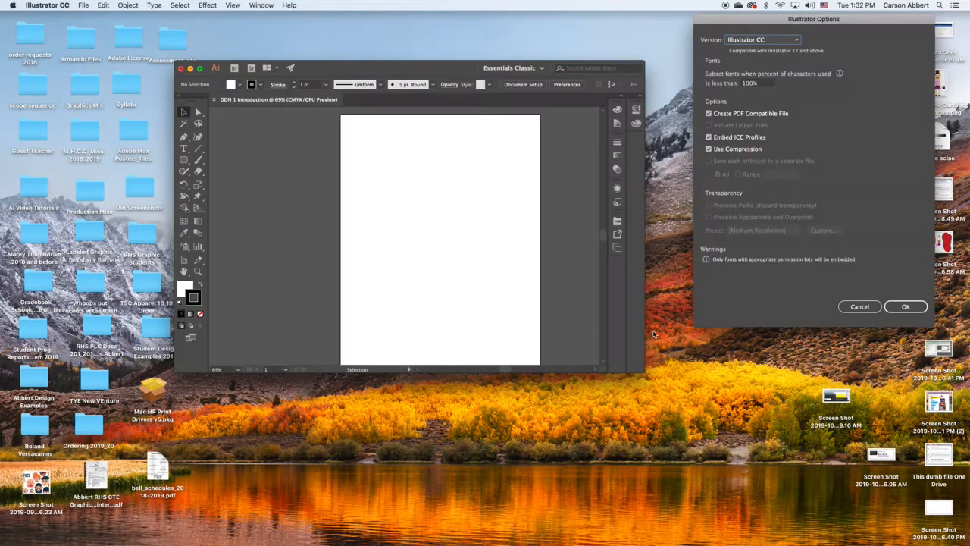
pyautogui.click(906, 307)
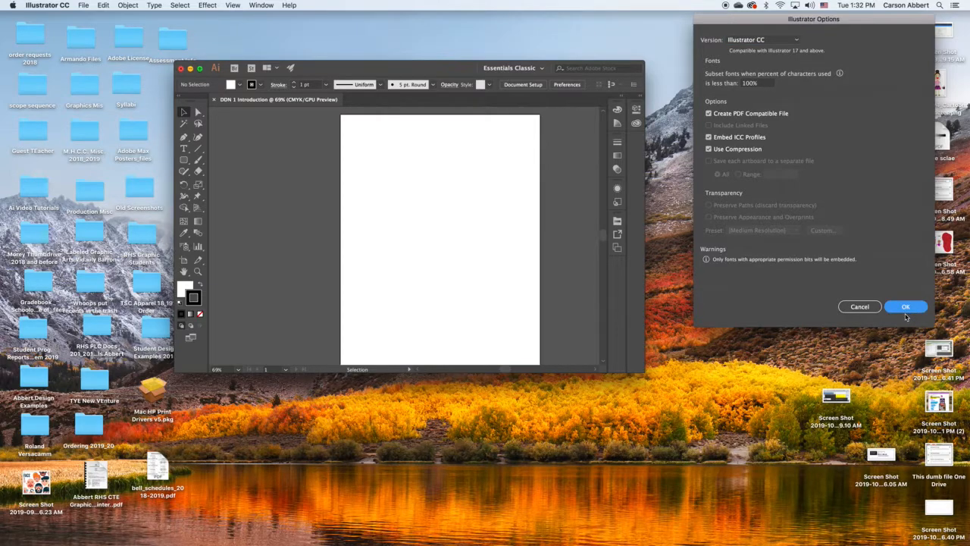
pyautogui.click(908, 309)
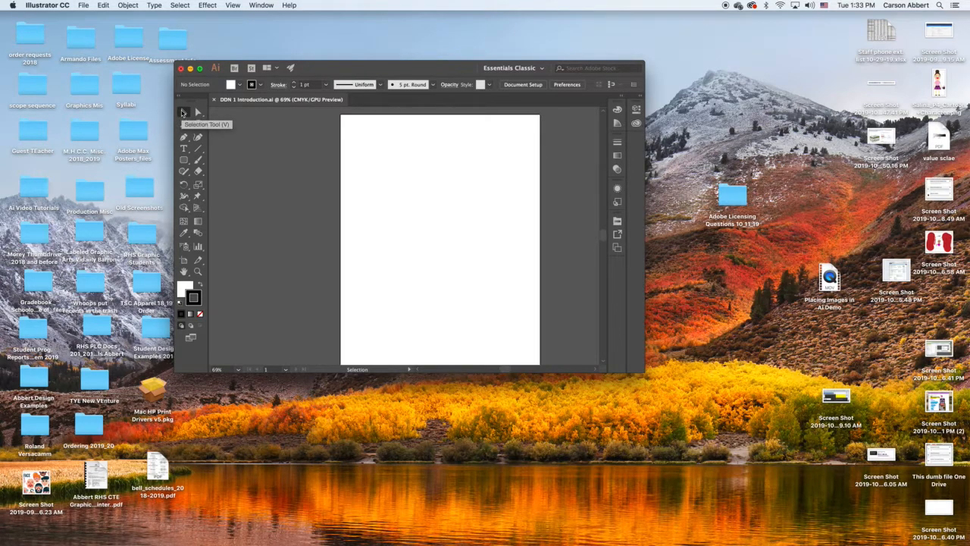
# Draw a tall rounded rectangle about 1.47 in wide and 4.33 in high in the upper-left area of the artboard
pyautogui.click(184, 162)
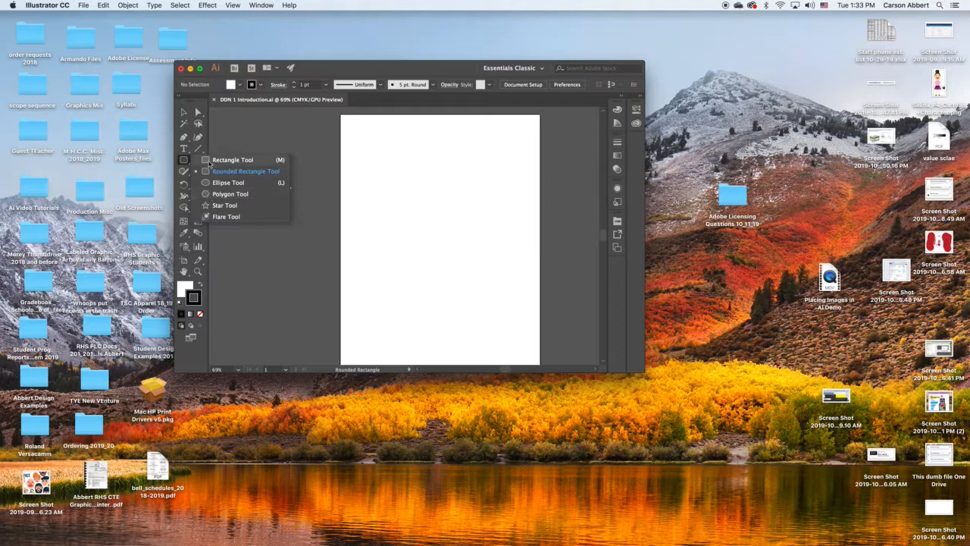
pyautogui.click(186, 164)
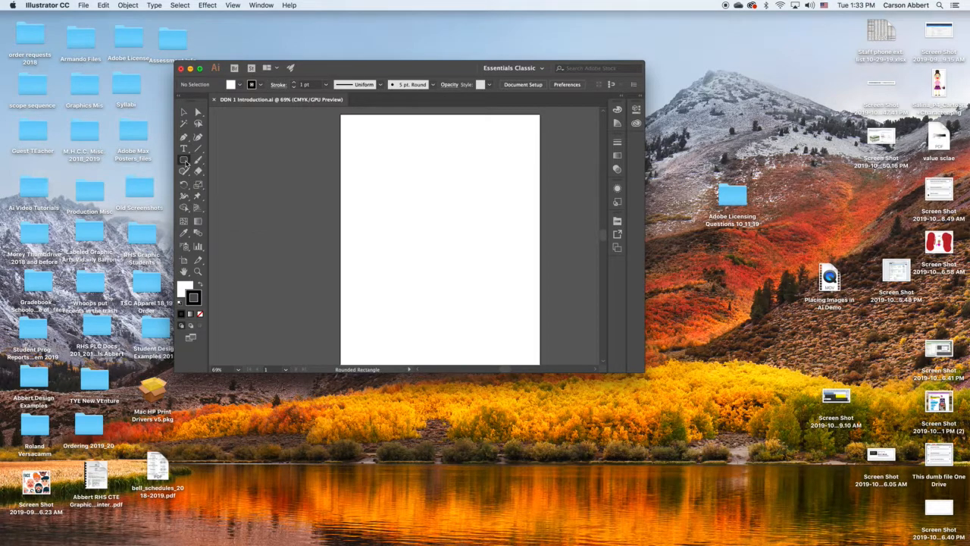
pyautogui.click(187, 164)
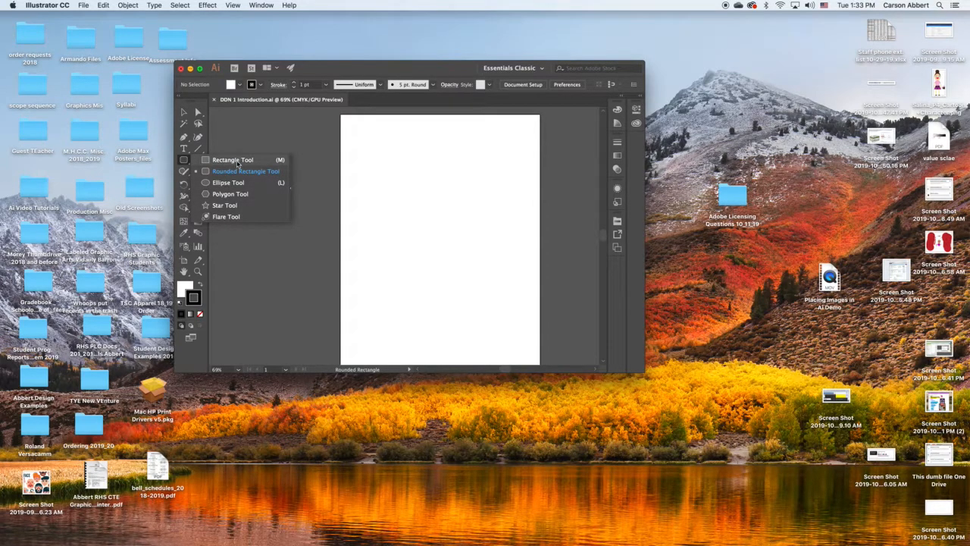
pyautogui.click(185, 163)
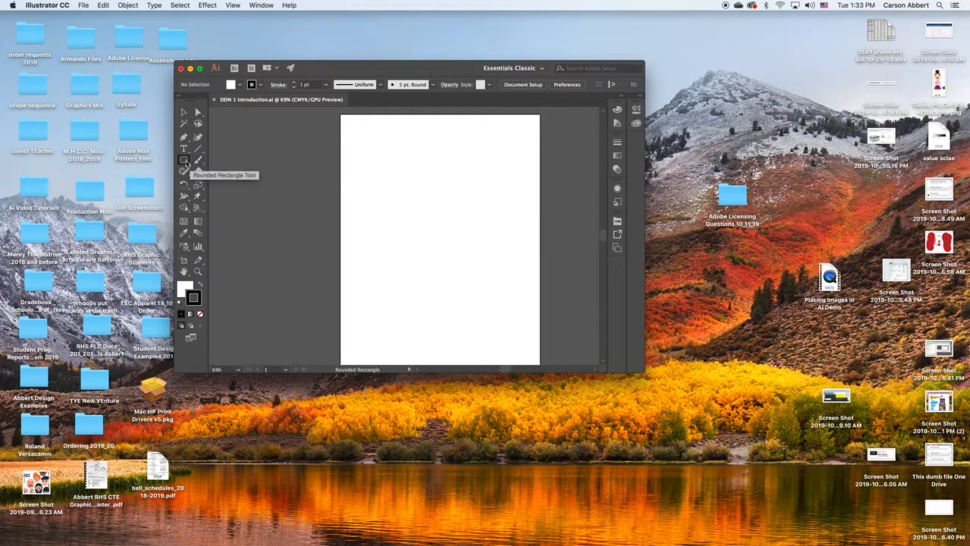
pyautogui.click(186, 163)
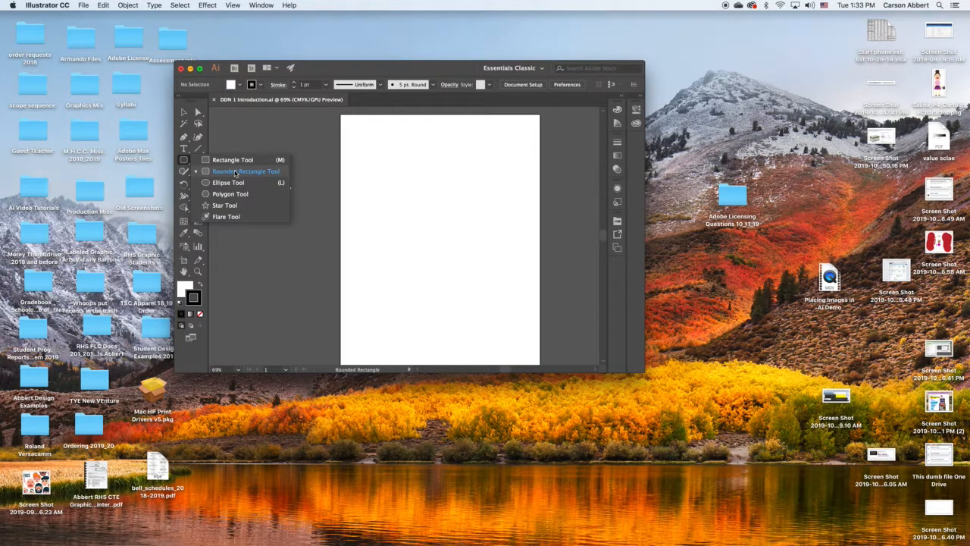
pyautogui.click(235, 172)
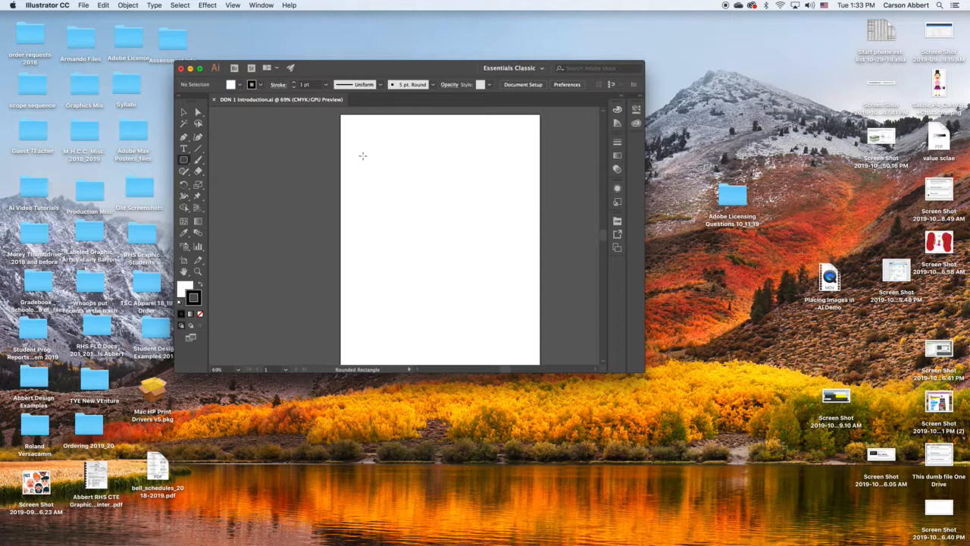
pyautogui.moveTo(367, 156)
pyautogui.mouseDown()
pyautogui.moveTo(380, 165)
pyautogui.moveTo(403, 258)
pyautogui.mouseUp()
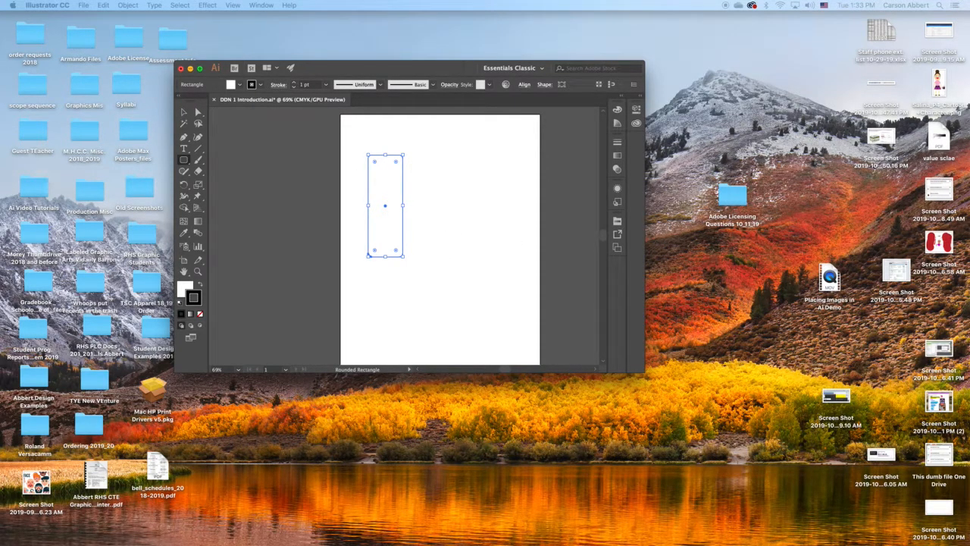
pyautogui.moveTo(969, 176); pyautogui.dragTo(495, 150)
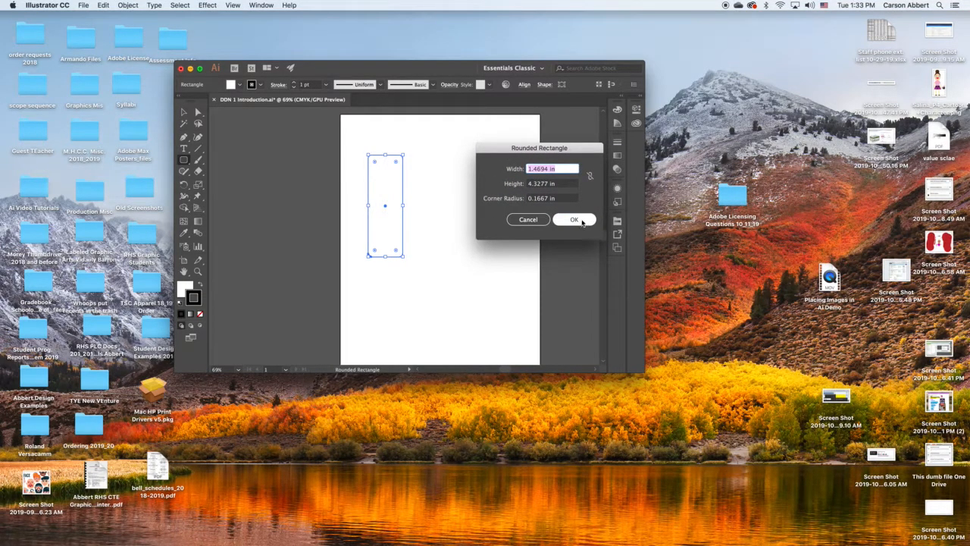
pyautogui.click(575, 220)
pyautogui.press('super+z')
# Fill the rounded rectangle with green, swap its fill and stroke colors, and deselect it
pyautogui.click(183, 113)
pyautogui.click(400, 156)
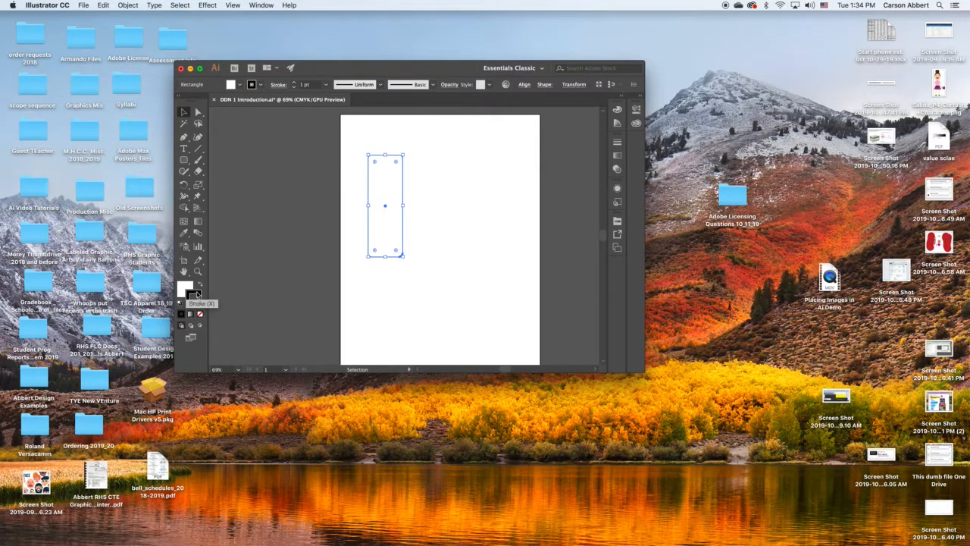
pyautogui.click(194, 296)
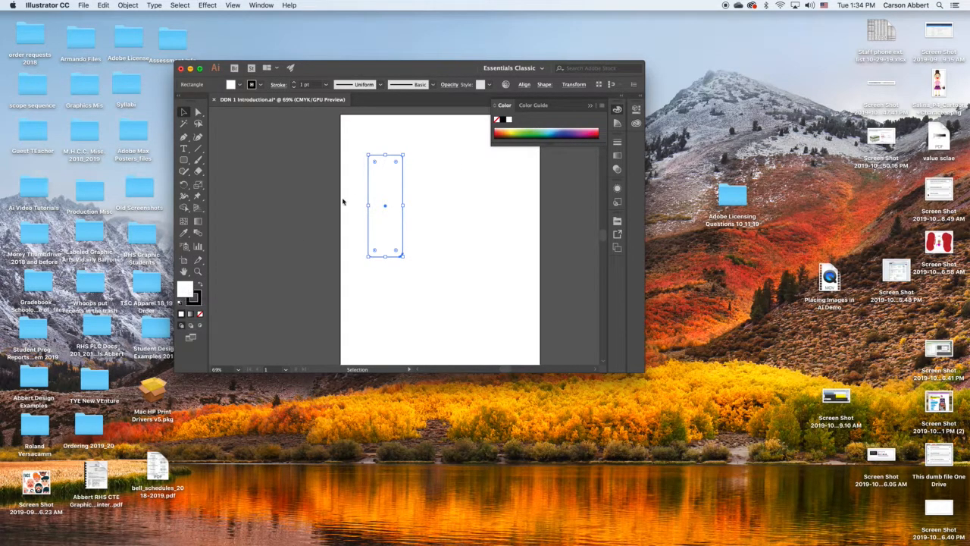
pyautogui.click(534, 130)
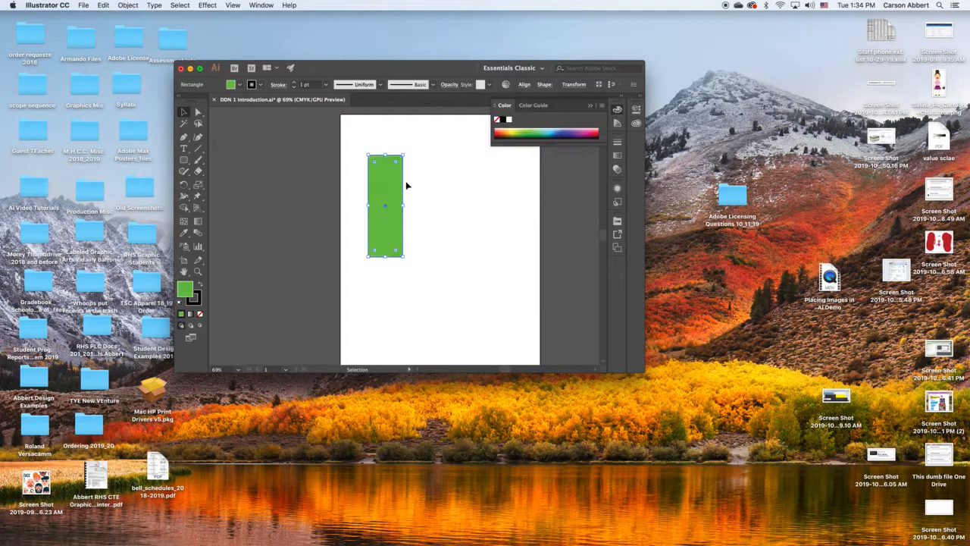
pyautogui.click(200, 284)
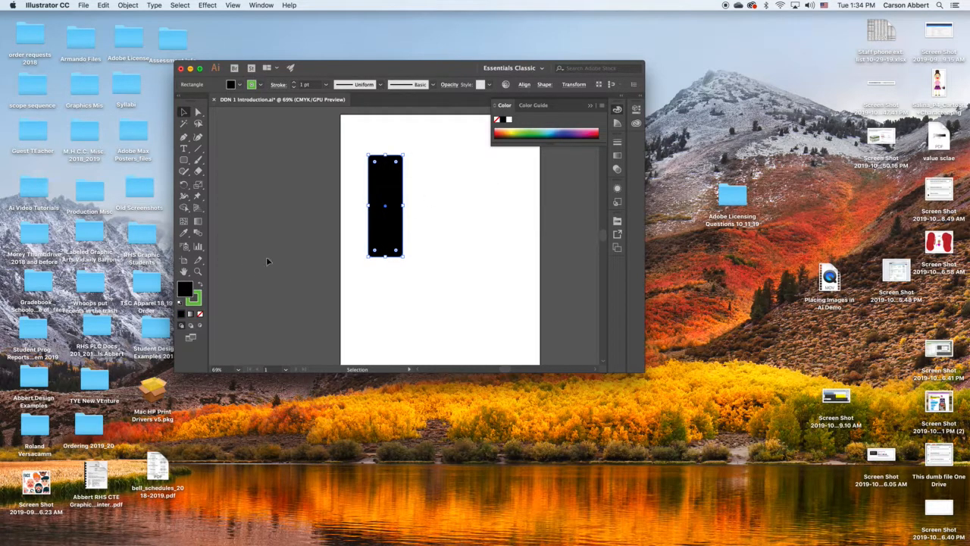
pyautogui.click(432, 219)
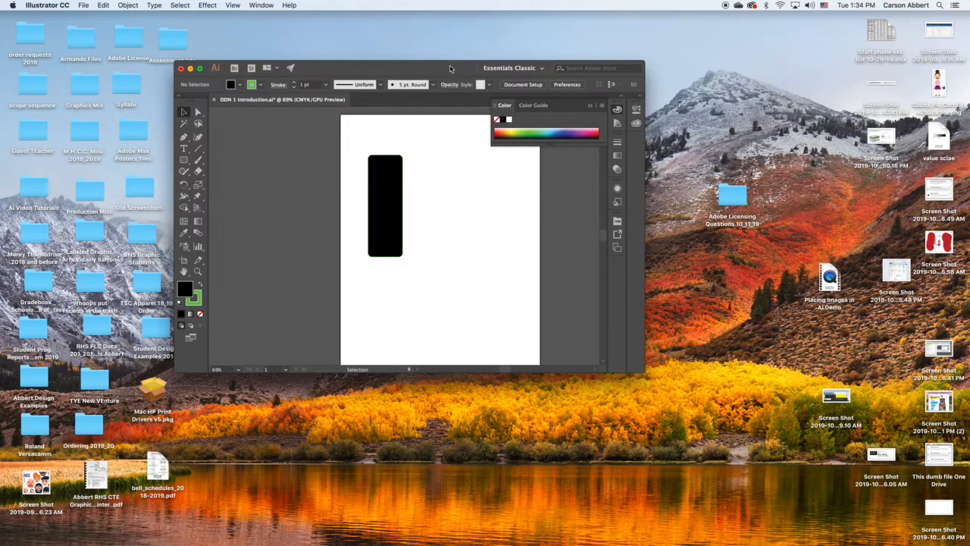
# Move and enlarge the document window, and reset the Essentials Classic workspace
pyautogui.moveTo(451, 69); pyautogui.dragTo(461, 48)
pyautogui.moveTo(651, 348); pyautogui.dragTo(750, 388)
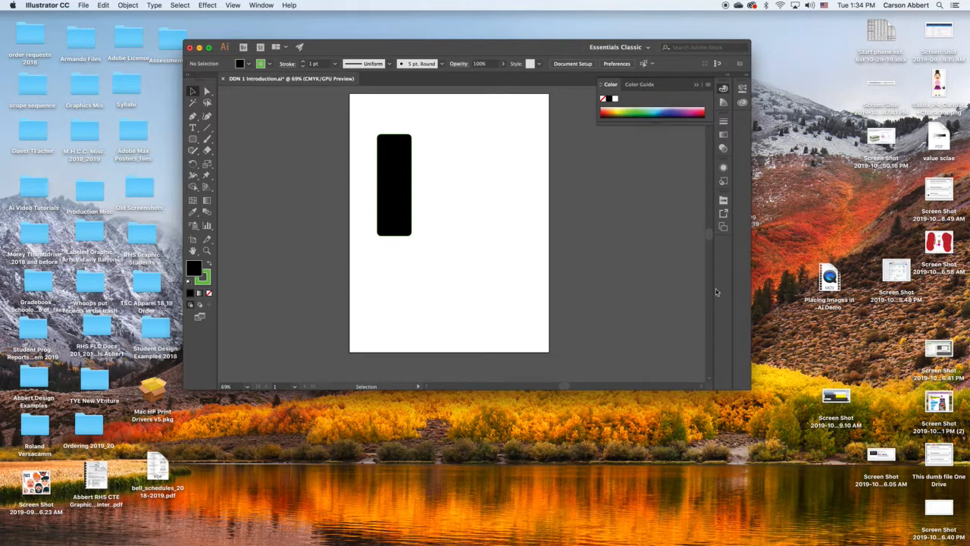
pyautogui.click(648, 48)
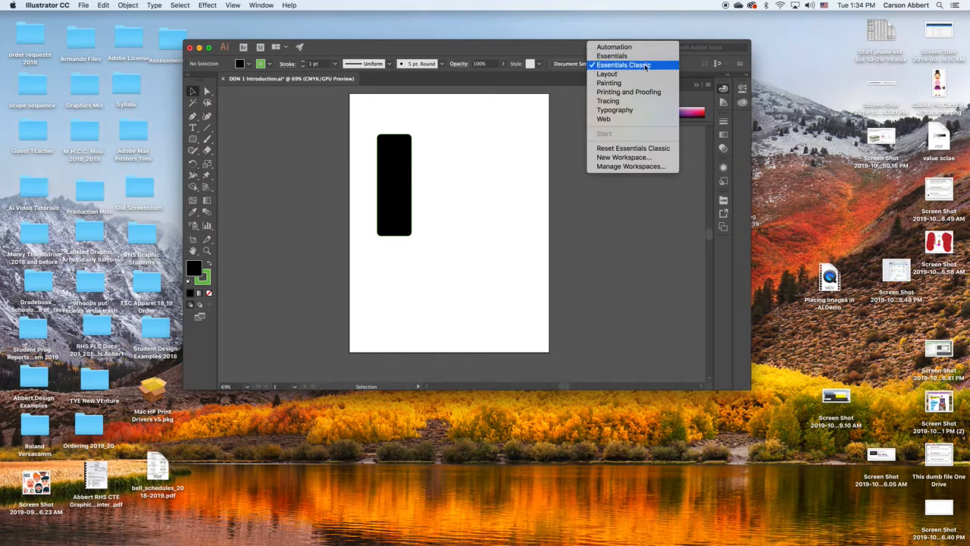
pyautogui.click(644, 149)
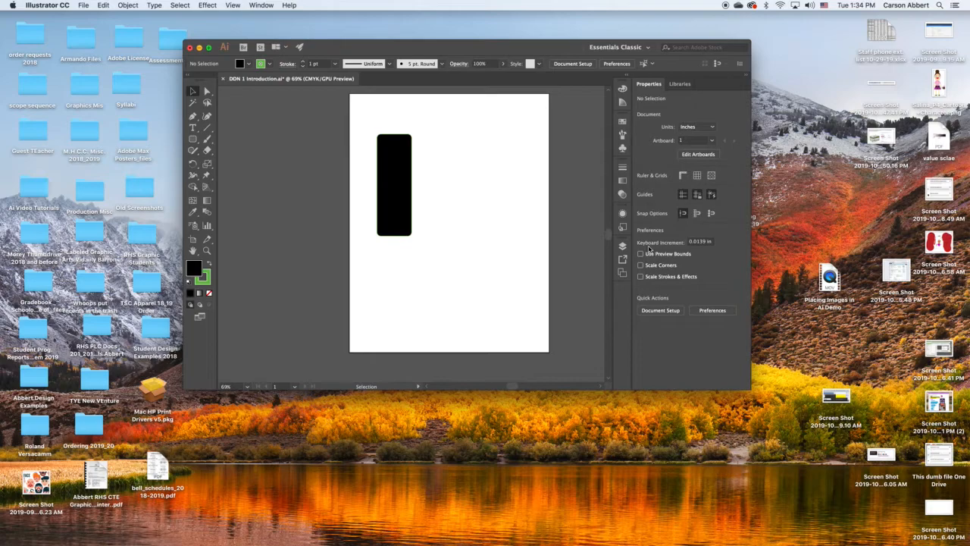
pyautogui.click(261, 5)
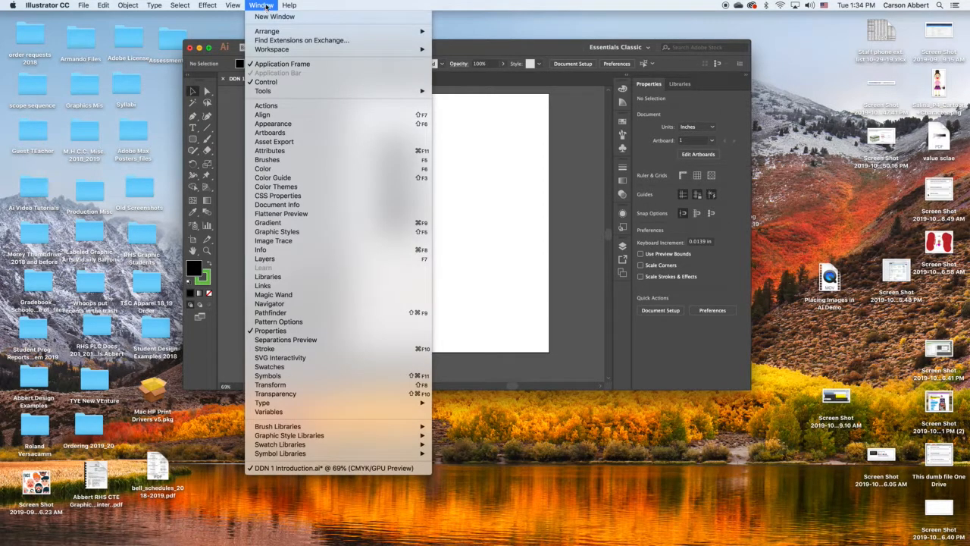
pyautogui.moveTo(271, 50)
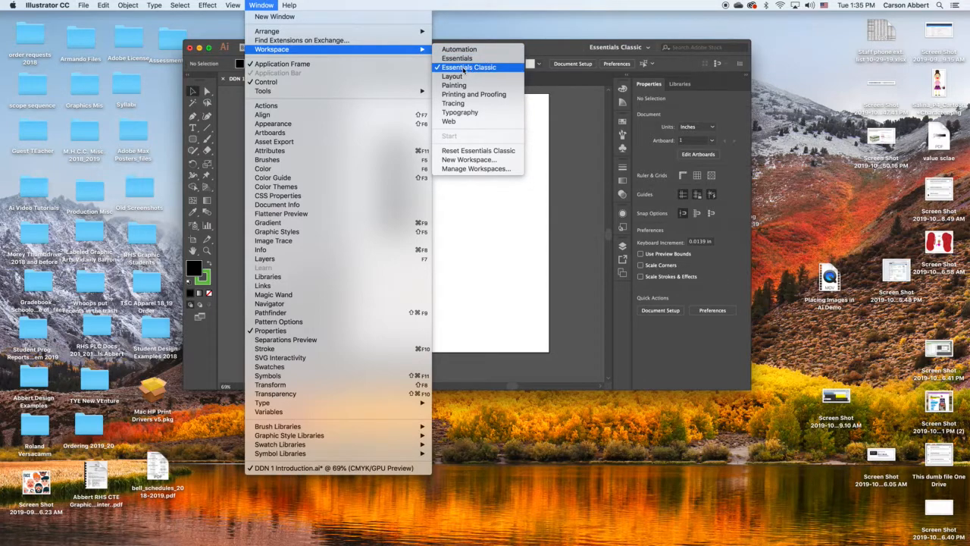
pyautogui.click(462, 150)
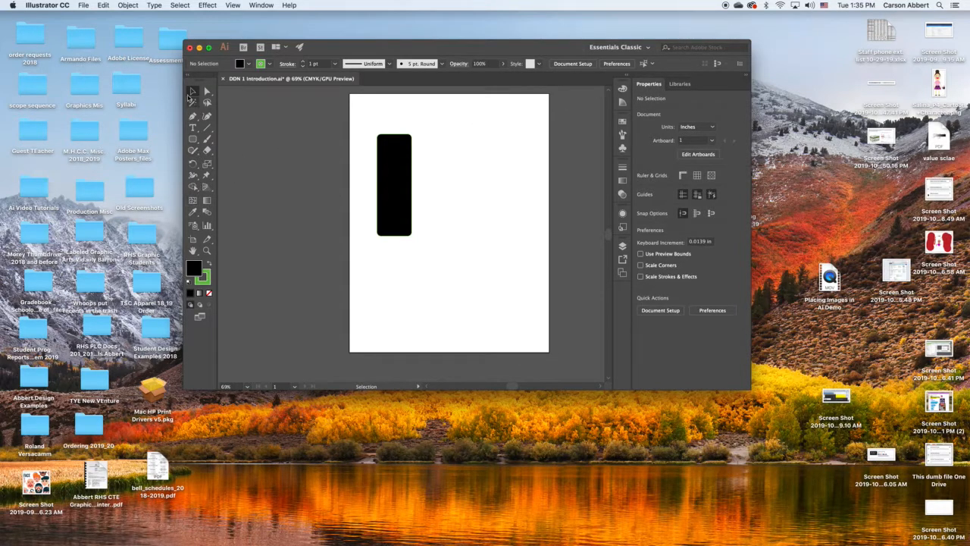
# Color the rounded rectangle with a CMYK Cyan fill and a red-orange stroke, and change the fill to green
pyautogui.click(388, 140)
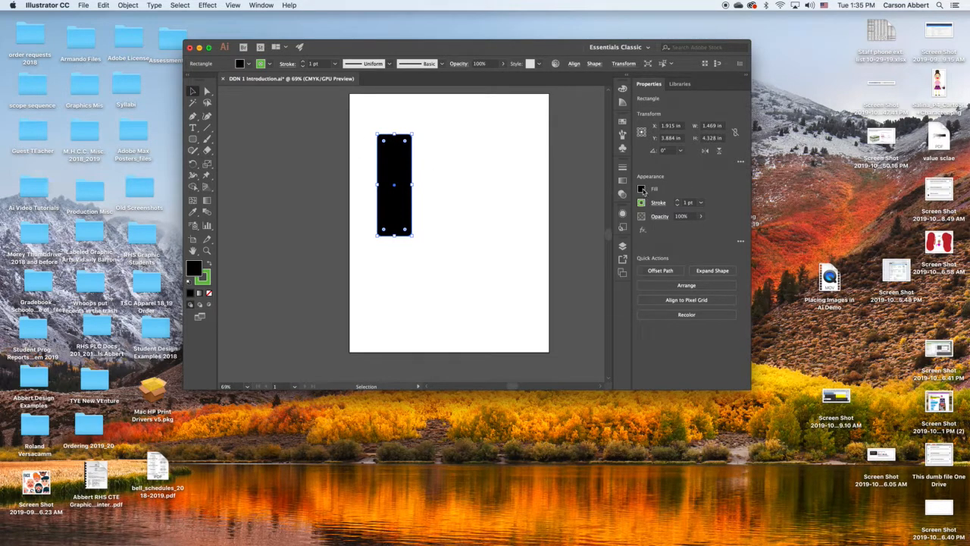
pyautogui.click(641, 190)
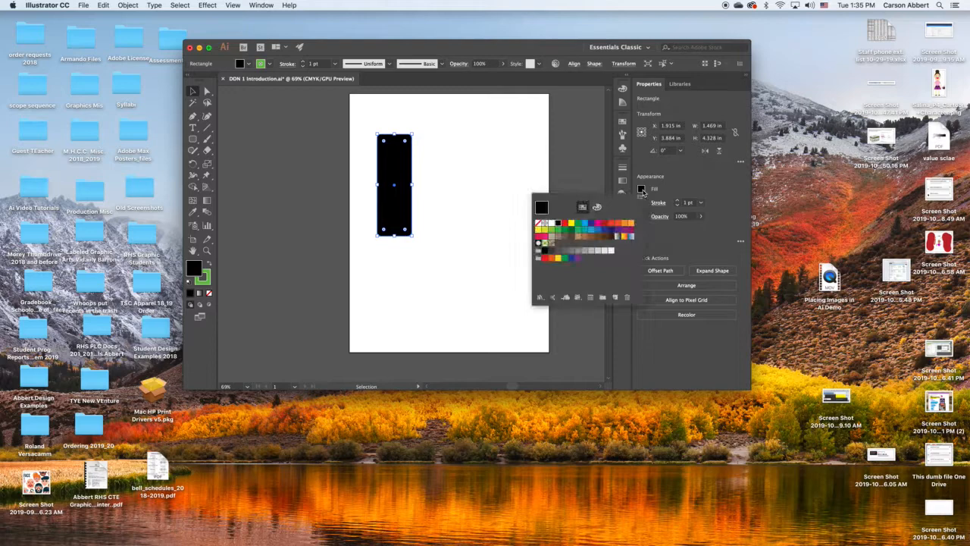
pyautogui.click(586, 226)
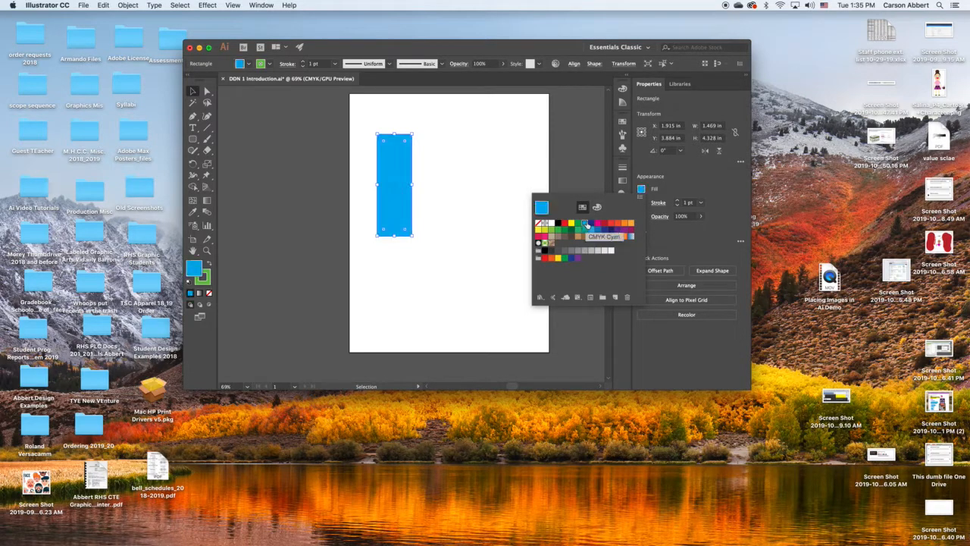
pyautogui.click(641, 203)
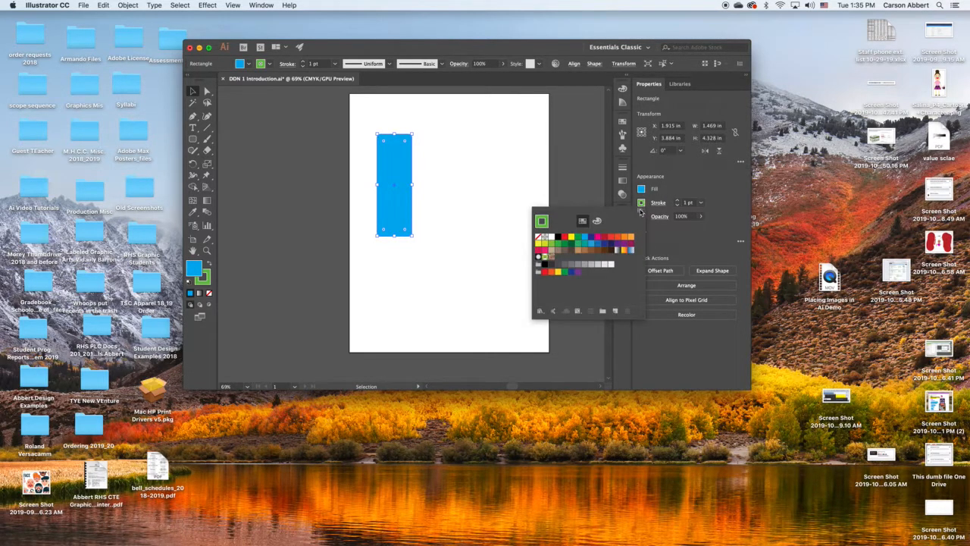
pyautogui.click(618, 236)
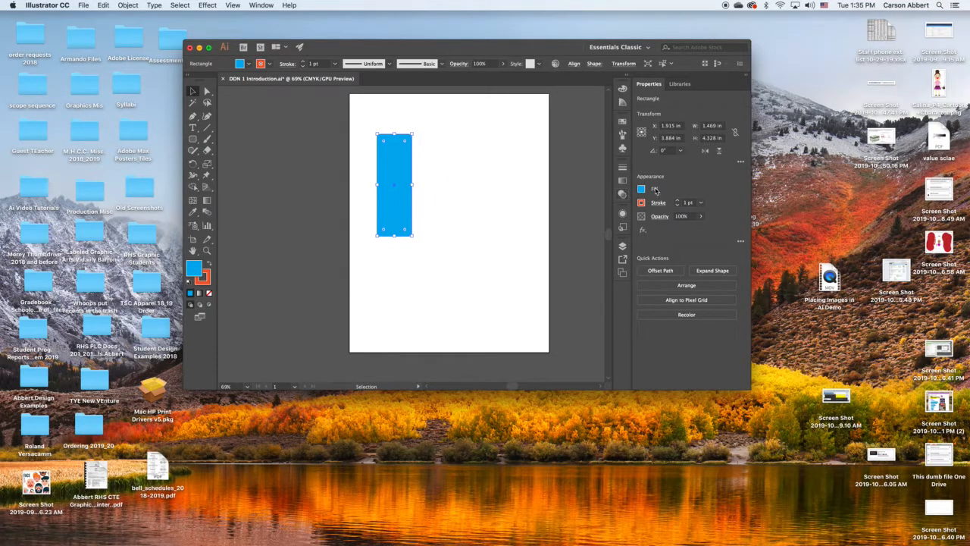
pyautogui.click(641, 189)
pyautogui.click(578, 231)
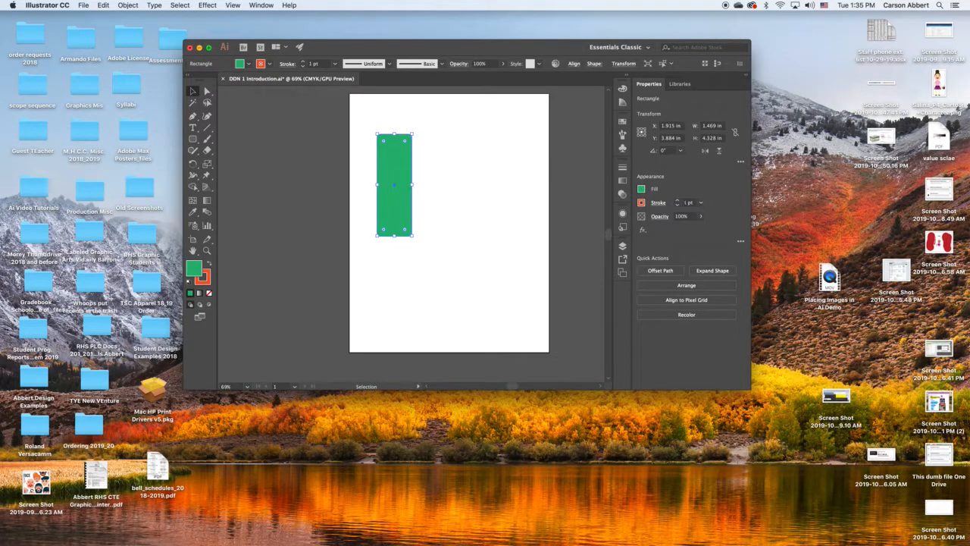
# Increase the rounded rectangle's stroke weight to 31 pt
pyautogui.click(677, 201)
pyautogui.click(678, 203)
pyautogui.click(678, 202)
pyautogui.click(678, 202)
pyautogui.click(678, 202)
pyautogui.click(678, 202)
pyautogui.click(678, 202)
pyautogui.click(678, 202)
pyautogui.click(678, 202)
pyautogui.click(678, 202)
pyautogui.click(678, 203)
pyautogui.click(678, 202)
pyautogui.click(678, 203)
pyautogui.click(678, 202)
pyautogui.click(678, 202)
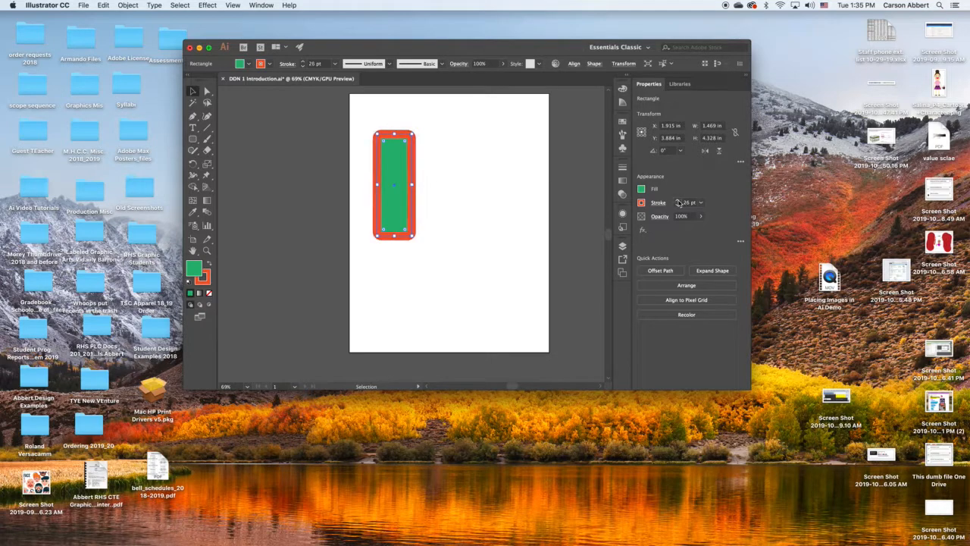
pyautogui.click(678, 202)
pyautogui.click(678, 203)
pyautogui.click(678, 203)
pyautogui.click(679, 202)
pyautogui.click(678, 202)
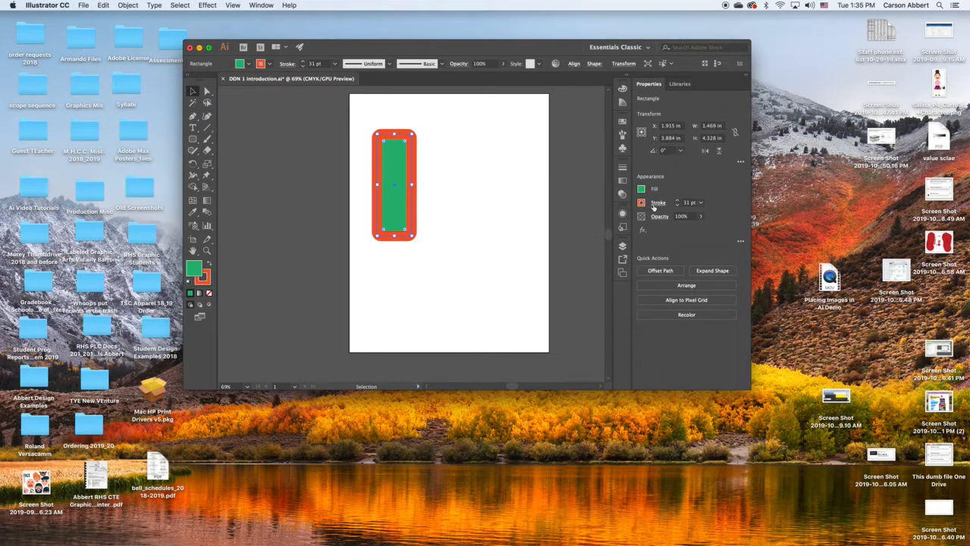
# Set the rounded rectangle's stroke to None and keep its green fill
pyautogui.click(642, 203)
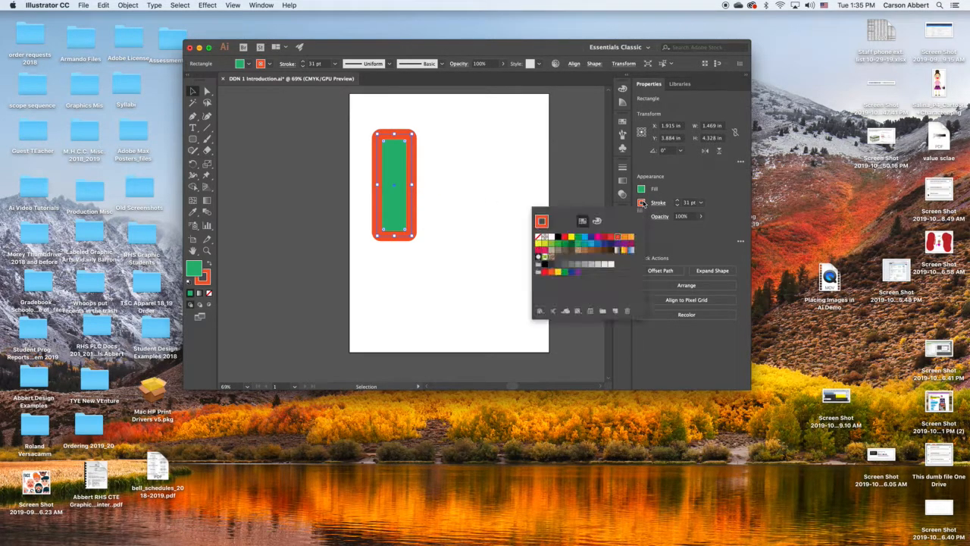
pyautogui.click(538, 239)
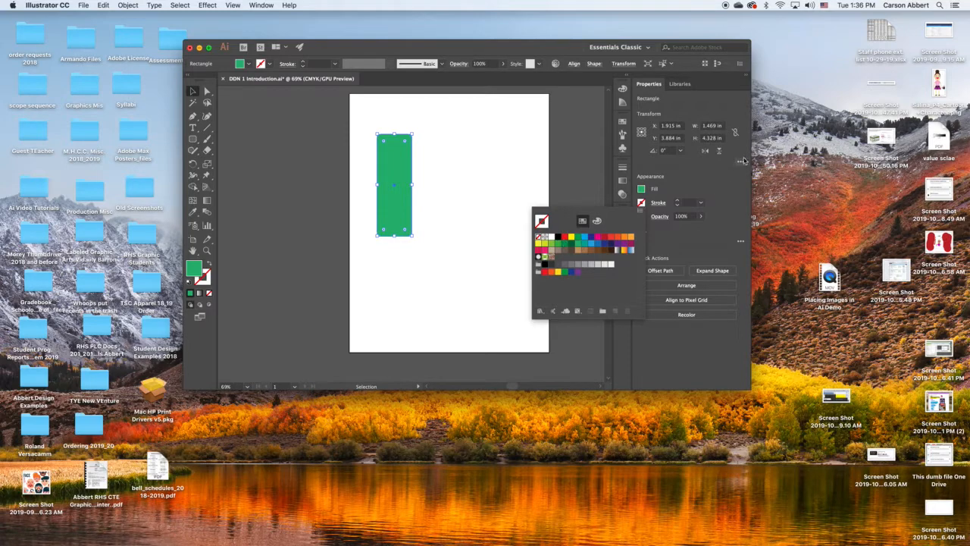
pyautogui.click(721, 174)
pyautogui.click(641, 189)
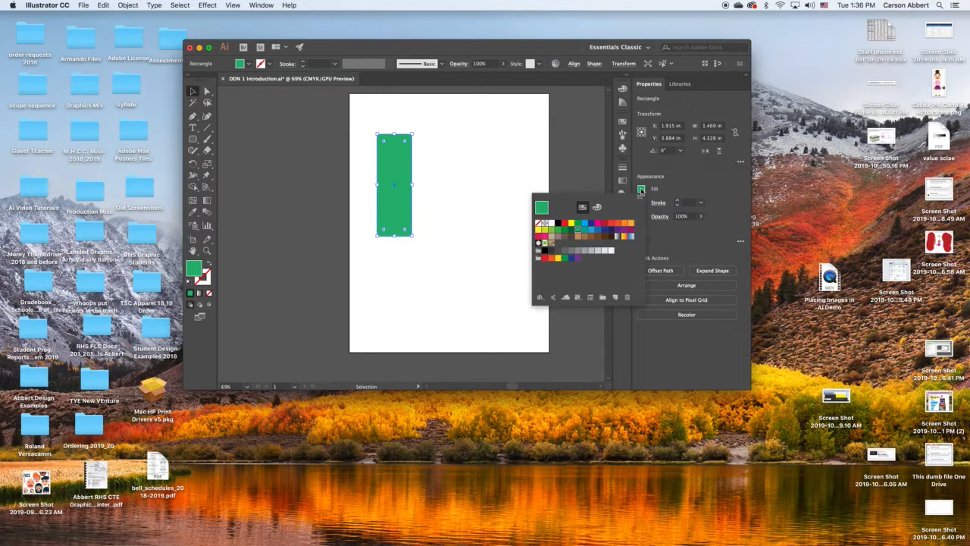
pyautogui.click(688, 184)
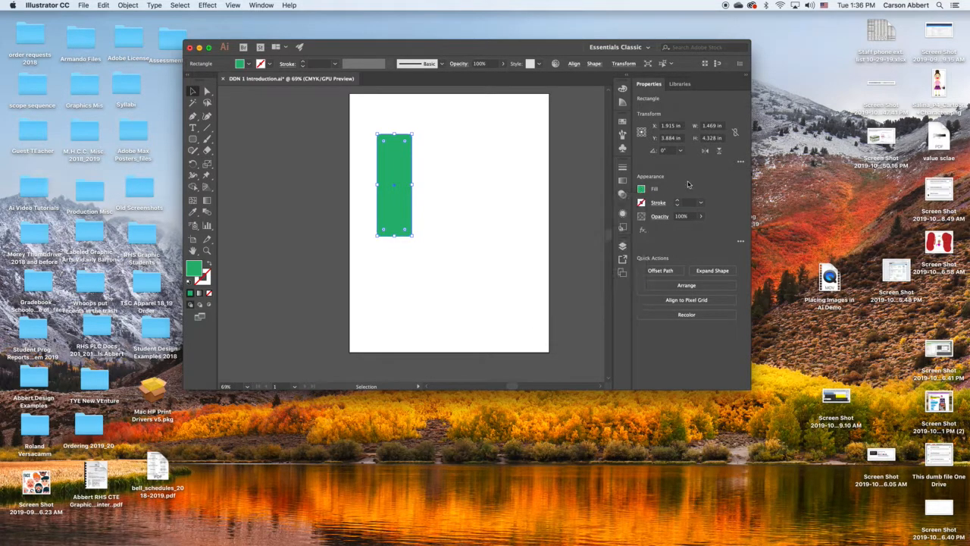
# Swap the fill and stroke colors and back, and round the rectangle's corners fully into a pill shape
pyautogui.click(209, 264)
pyautogui.click(209, 264)
pyautogui.moveTo(384, 142); pyautogui.dragTo(397, 156)
pyautogui.click(455, 176)
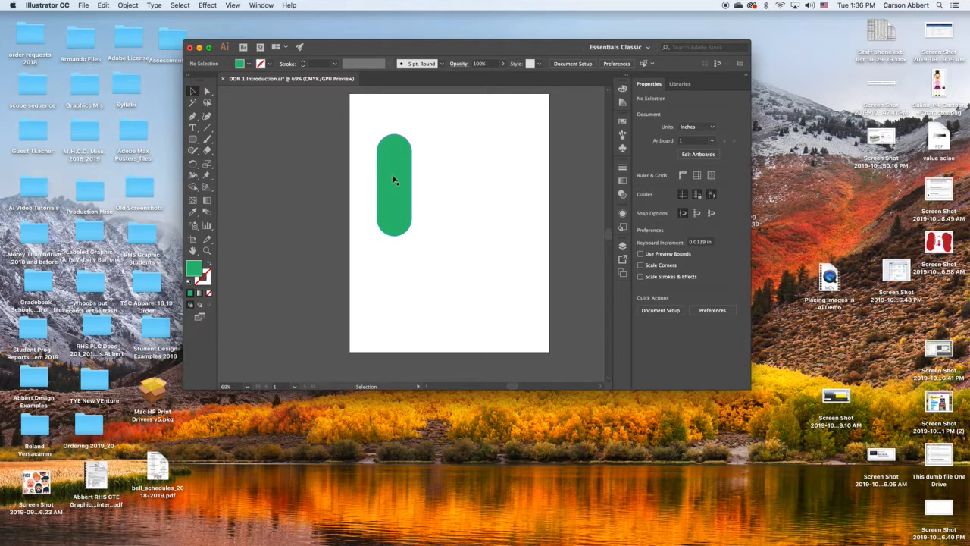
# Draw a second rounded rectangle about 1.5 in wide and 4.77 in high right of the first, with fully rounded corners
pyautogui.click(192, 139)
pyautogui.moveTo(192, 140); pyautogui.dragTo(352, 160)
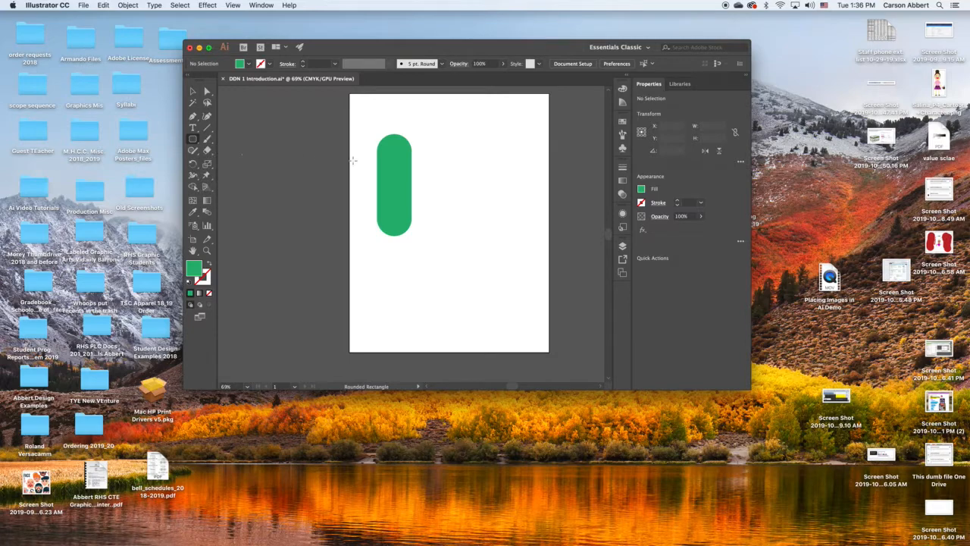
pyautogui.moveTo(450, 126); pyautogui.dragTo(485, 237)
pyautogui.moveTo(455, 132); pyautogui.dragTo(473, 159)
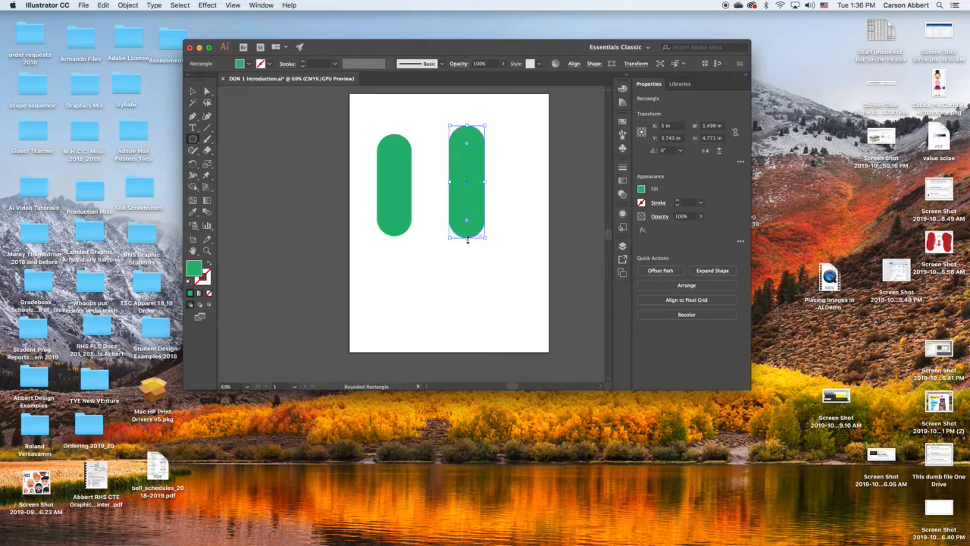
# Try stretching the second pill shape downward, including to a height of about 7.07 in, and undo the scaling
pyautogui.moveTo(466, 238); pyautogui.dragTo(467, 332)
pyautogui.press('super+z')
pyautogui.moveTo(467, 291); pyautogui.dragTo(466, 317)
pyautogui.press('super+z')
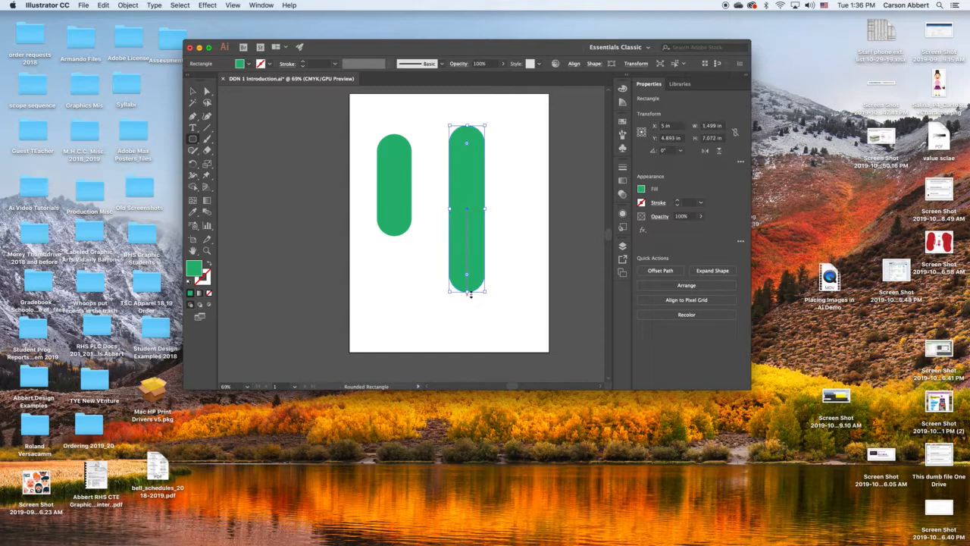
pyautogui.click(102, 5)
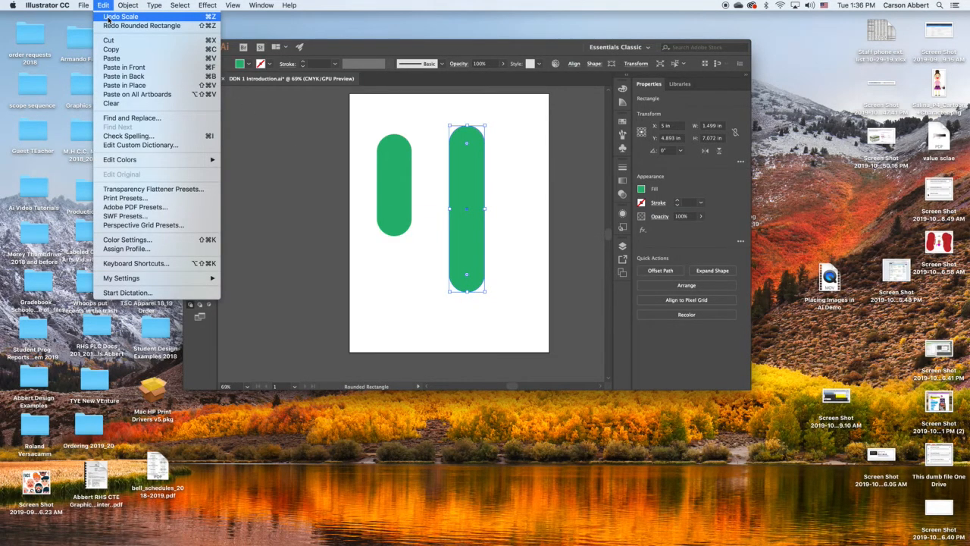
pyautogui.click(114, 17)
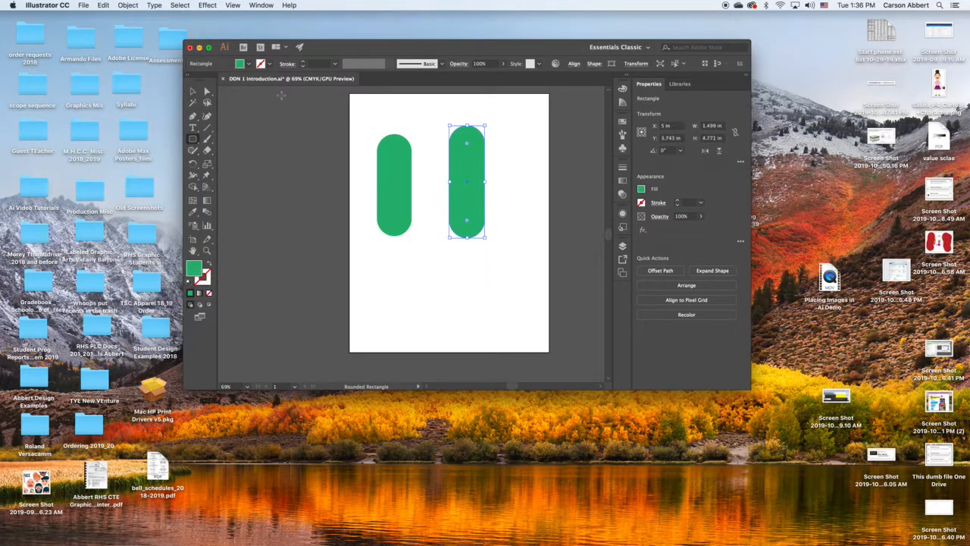
pyautogui.click(103, 5)
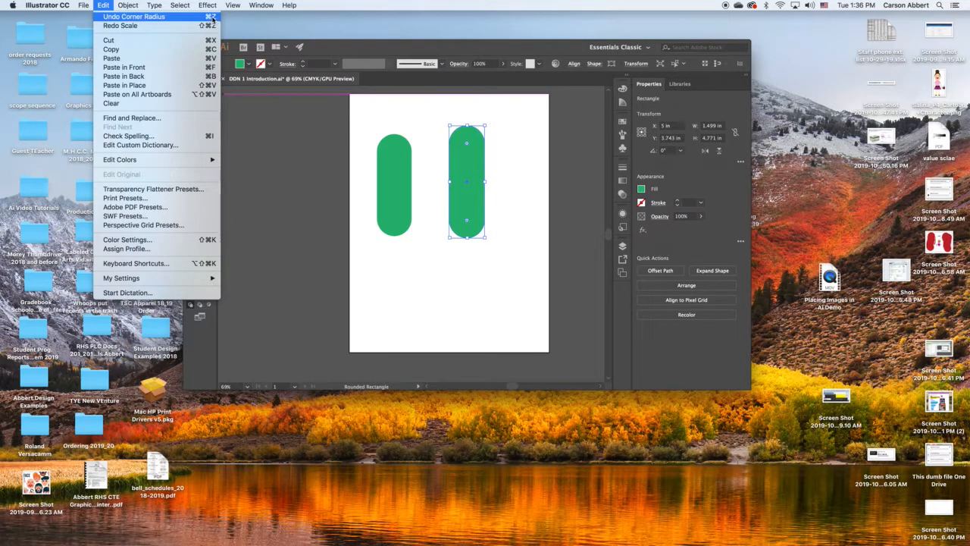
pyautogui.click(468, 260)
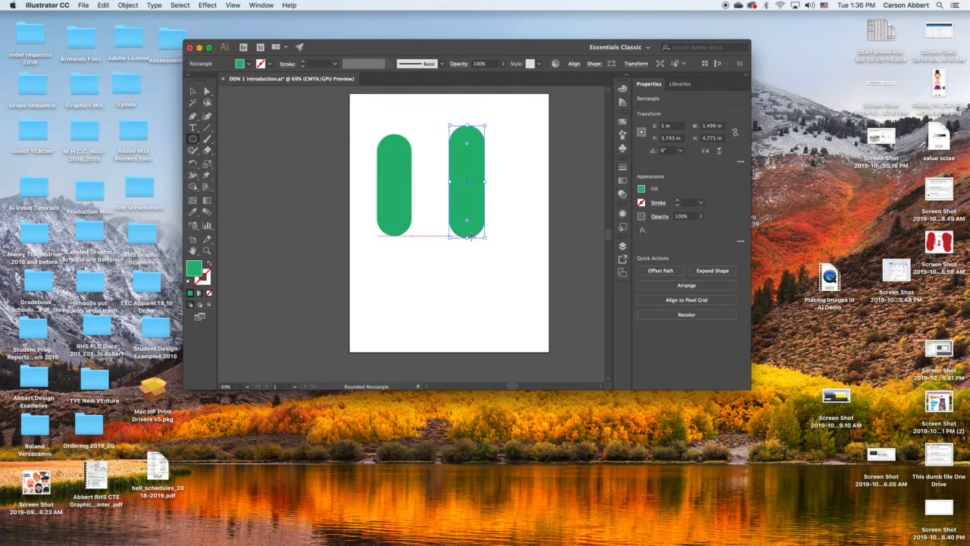
# Stretch the second pill downward to about 9.18 in high and move it closer to the first pill
pyautogui.moveTo(469, 238); pyautogui.dragTo(468, 321)
pyautogui.moveTo(467, 238); pyautogui.dragTo(471, 341)
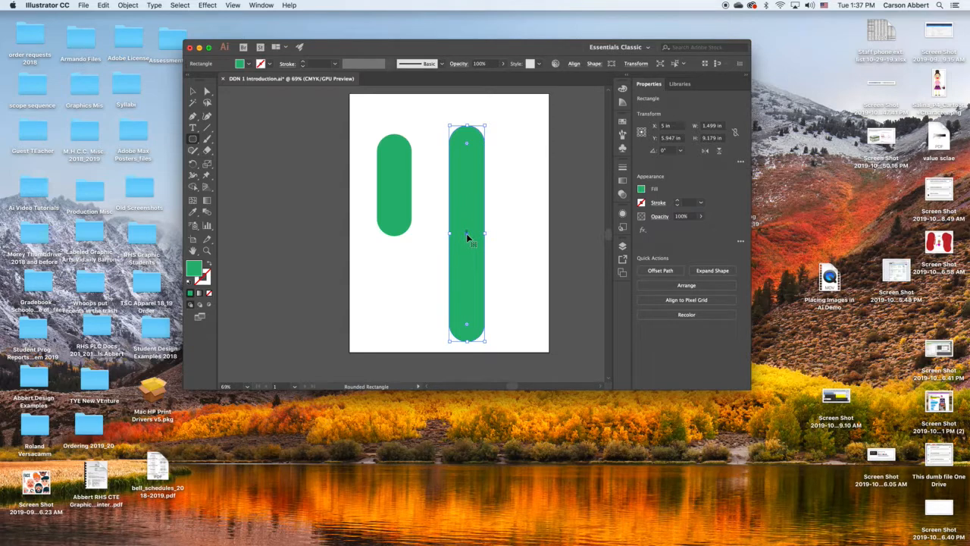
pyautogui.moveTo(466, 233); pyautogui.dragTo(444, 234)
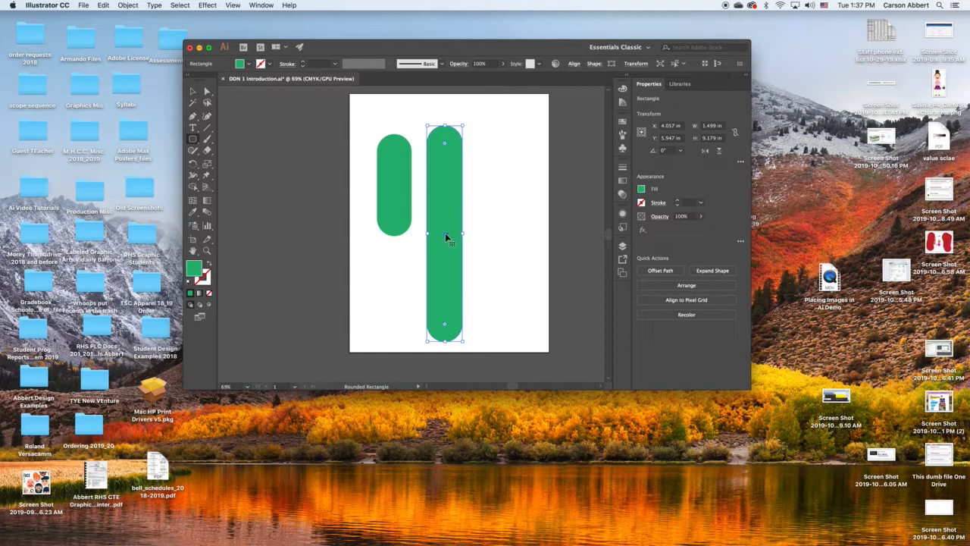
pyautogui.moveTo(445, 237); pyautogui.dragTo(440, 235)
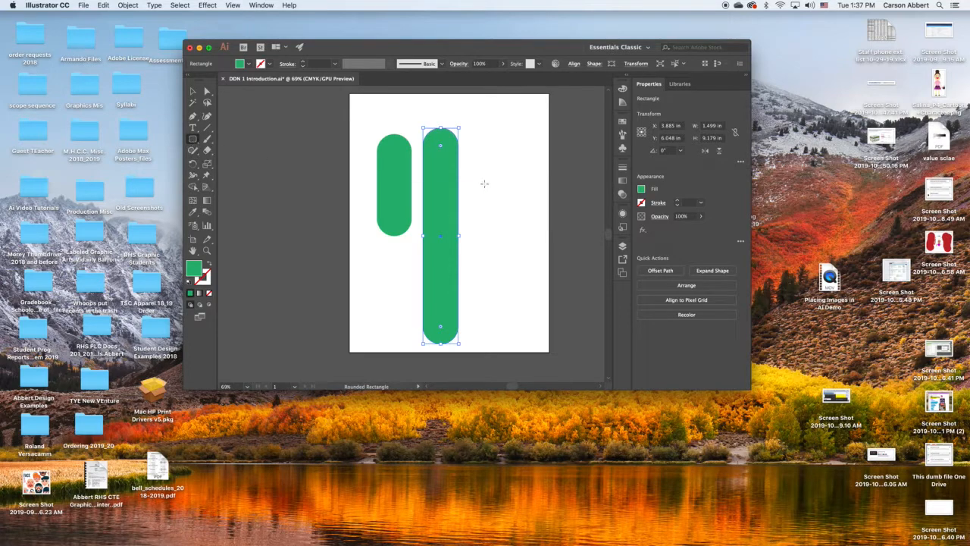
# Draw a third rounded rectangle about 1.39 in wide and 4.99 in high right of the tall pill, with fully rounded corners
pyautogui.moveTo(472, 156); pyautogui.dragTo(506, 273)
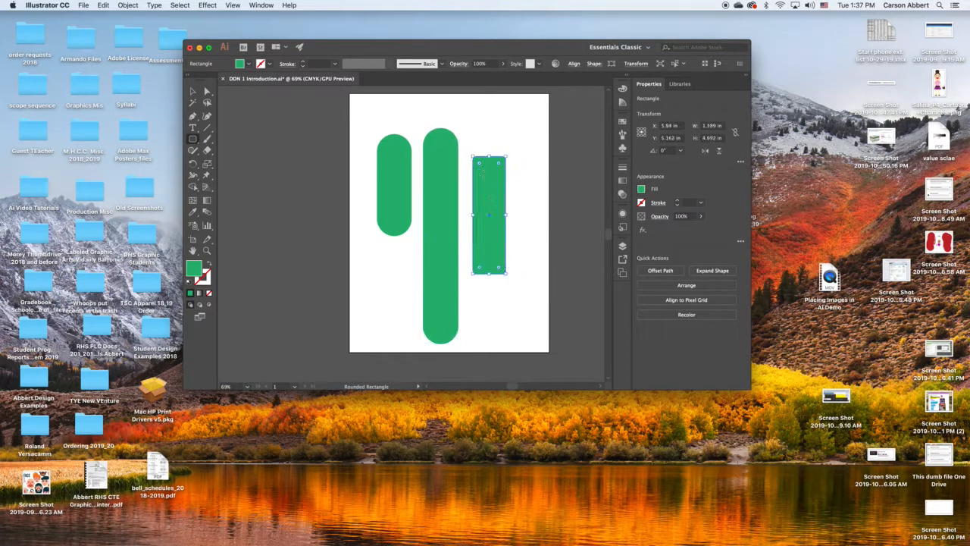
pyautogui.moveTo(479, 164); pyautogui.dragTo(482, 203)
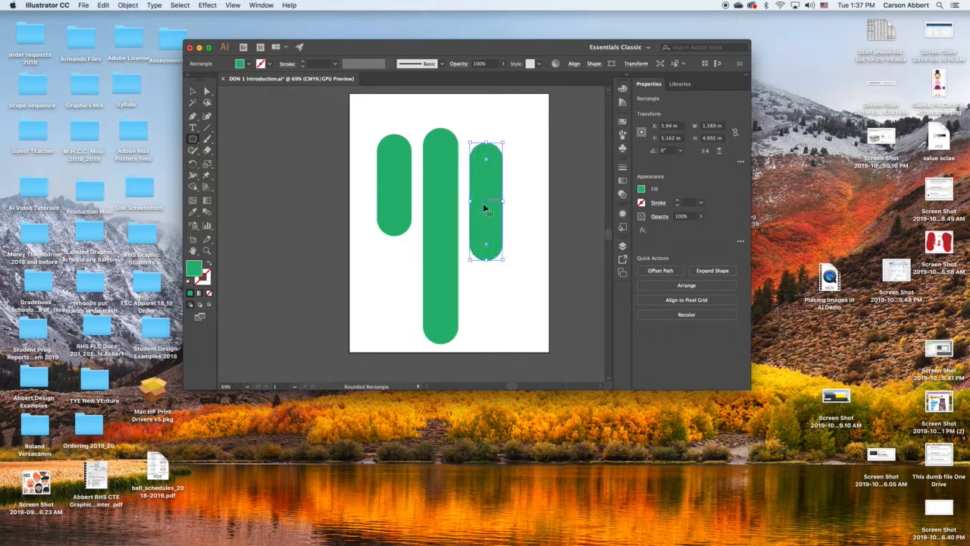
# Move the right pill down slightly and lower the left pill beside the tall middle one
pyautogui.press('v')
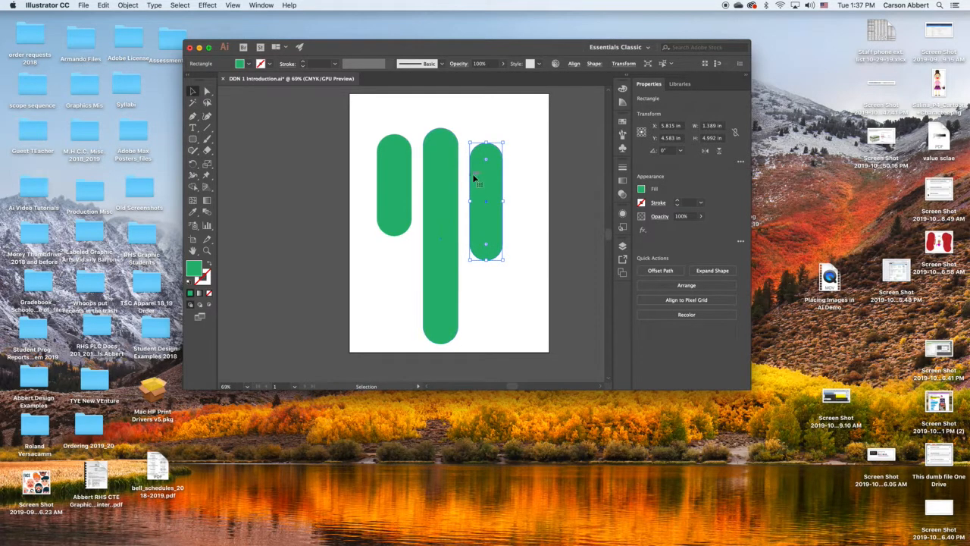
pyautogui.moveTo(504, 163)
pyautogui.mouseDown()
pyautogui.moveTo(504, 182)
pyautogui.moveTo(504, 171)
pyautogui.mouseUp()
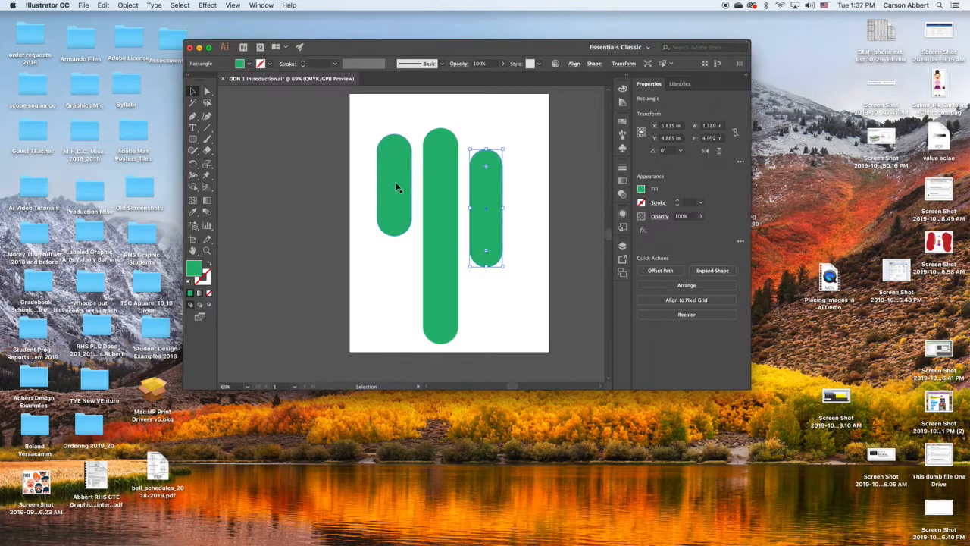
pyautogui.moveTo(395, 186); pyautogui.dragTo(394, 218)
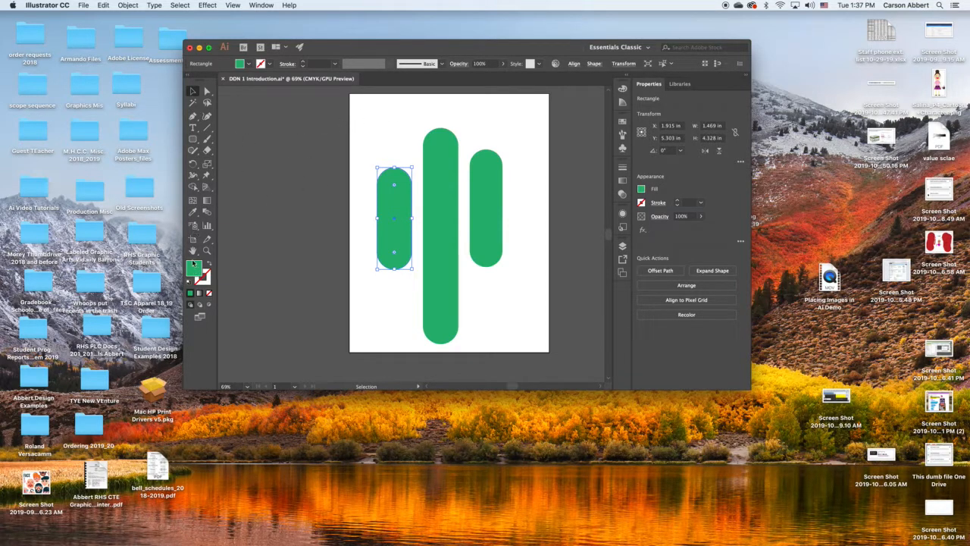
# Draw a small rounded rectangle about 1.14 in wide and 2.11 in high above the left pill
pyautogui.click(192, 139)
pyautogui.moveTo(369, 115); pyautogui.dragTo(393, 164)
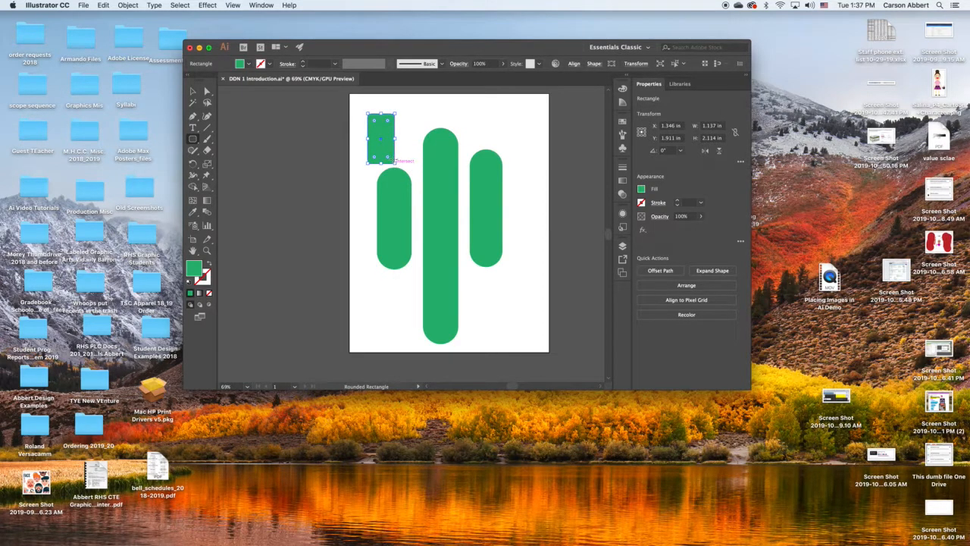
# Fully round the small rectangle's corners and fit it, rotated about 40°, against the lower end of the left pill
pyautogui.moveTo(396, 111); pyautogui.dragTo(382, 135)
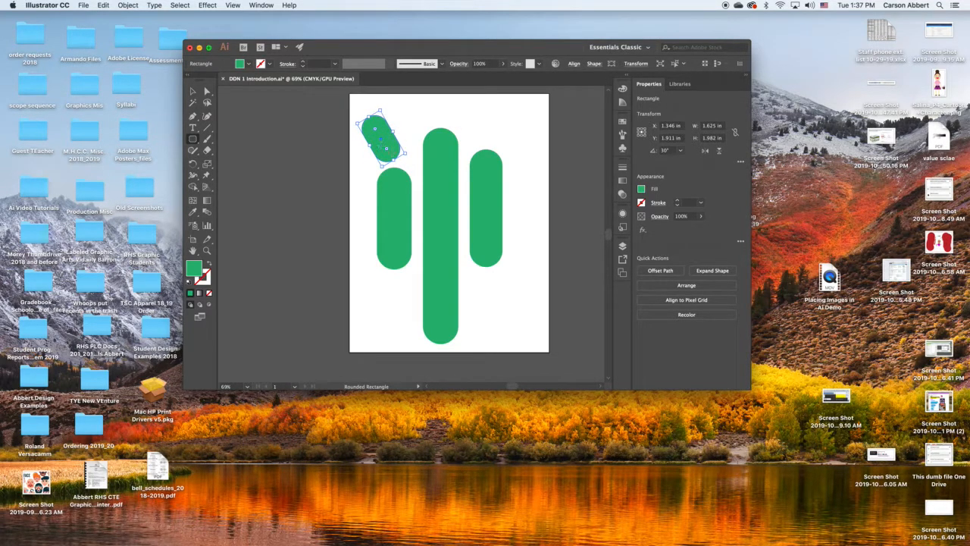
pyautogui.moveTo(408, 153); pyautogui.dragTo(401, 265)
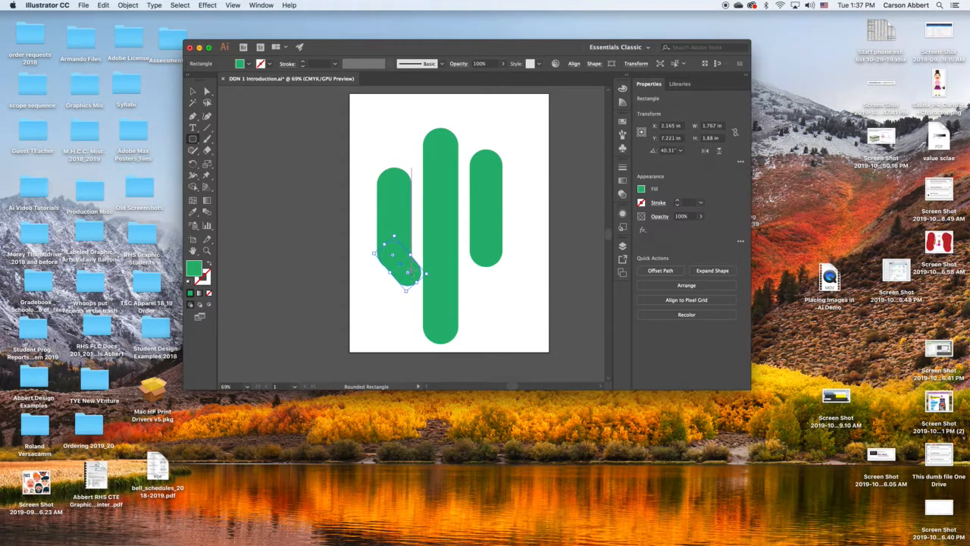
pyautogui.click(411, 254)
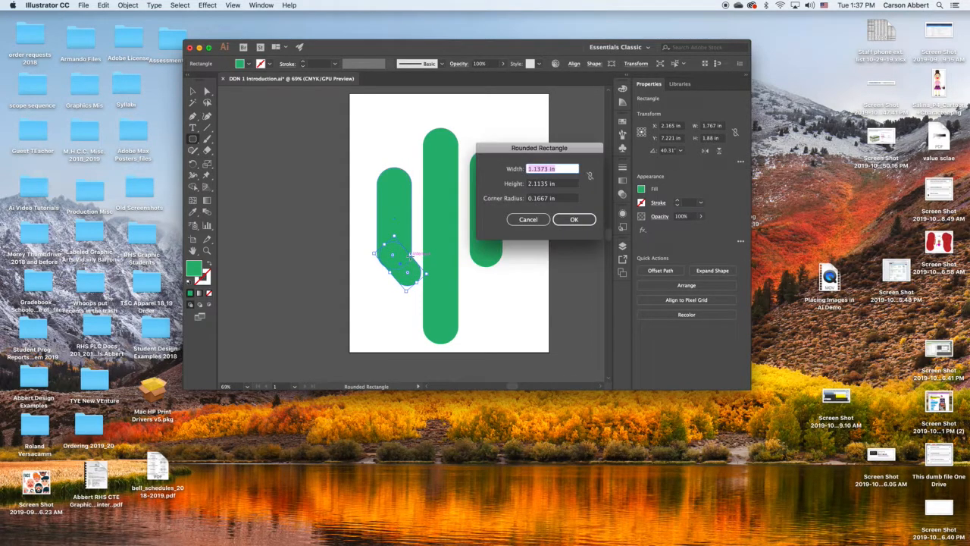
pyautogui.click(523, 218)
pyautogui.press('v')
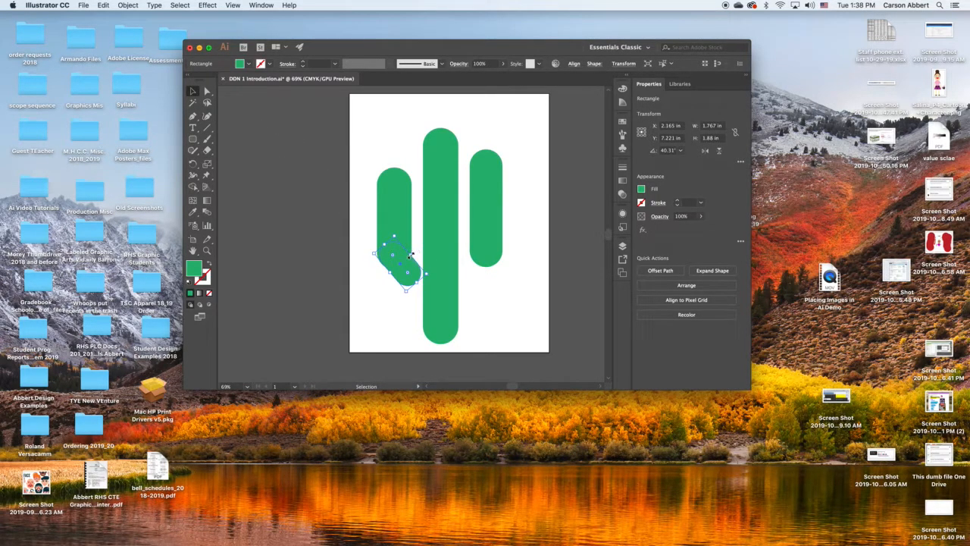
pyautogui.moveTo(410, 255); pyautogui.dragTo(418, 278)
# Duplicate the angled pill and place the copy, rotated to about 77°, so it connects the left arm to the tall trunk
pyautogui.click(129, 4)
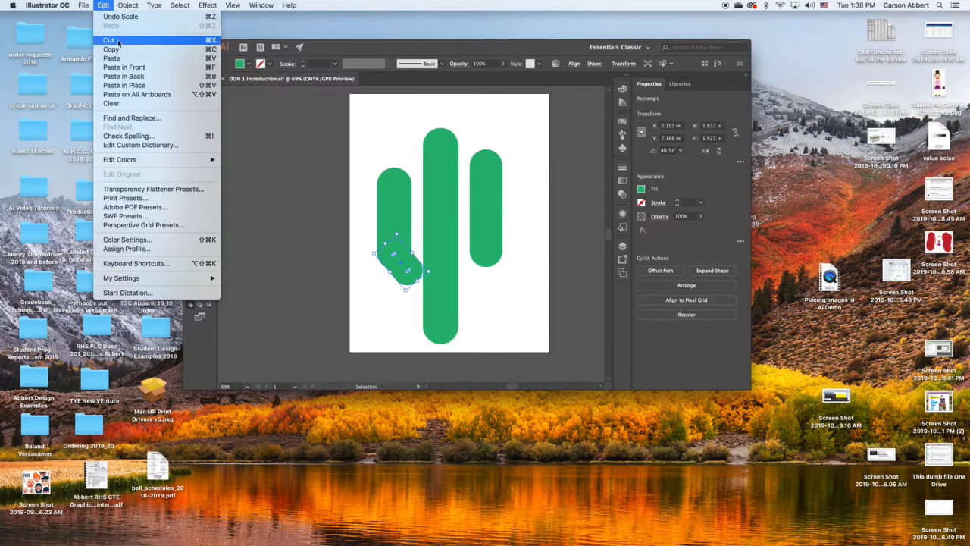
pyautogui.click(103, 4)
pyautogui.click(105, 4)
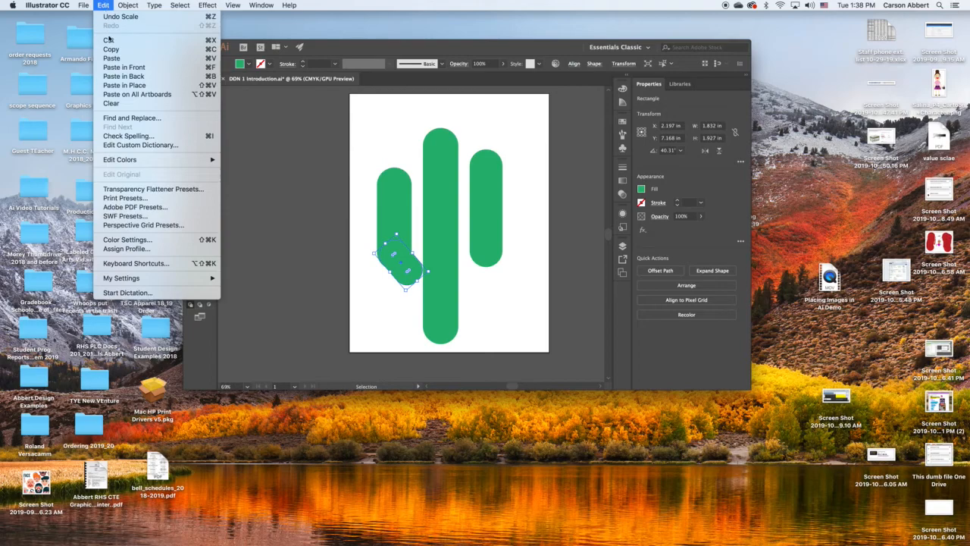
pyautogui.click(111, 57)
pyautogui.moveTo(410, 240); pyautogui.dragTo(424, 277)
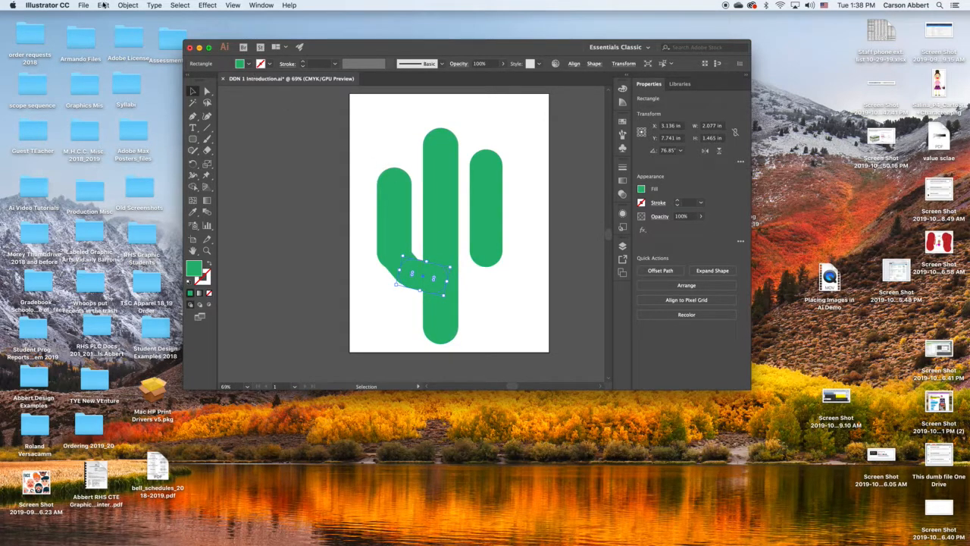
# Duplicate the connector again and angle the copy upward to join the trunk with the right arm
pyautogui.click(103, 5)
pyautogui.click(111, 49)
pyautogui.click(101, 5)
pyautogui.click(119, 58)
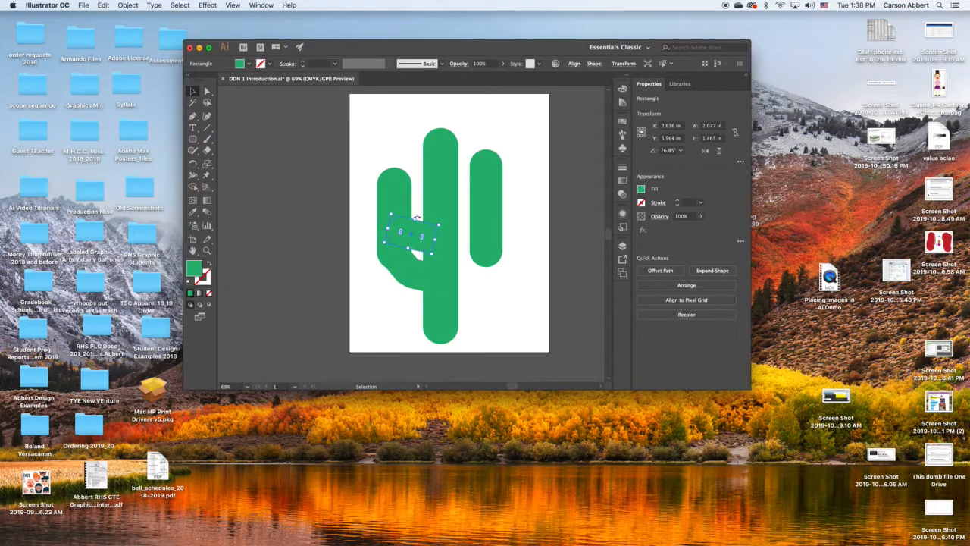
pyautogui.moveTo(446, 227); pyautogui.dragTo(476, 271)
pyautogui.click(507, 269)
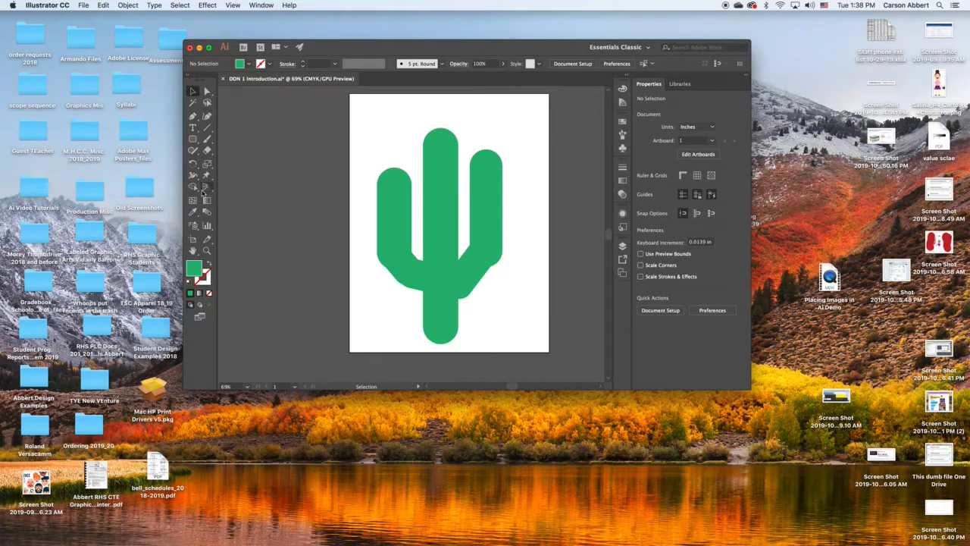
# Draw a rectangle about 0.92 in wide and 2.07 in high above the left arm and fully round its corners
pyautogui.moveTo(193, 139); pyautogui.dragTo(216, 144)
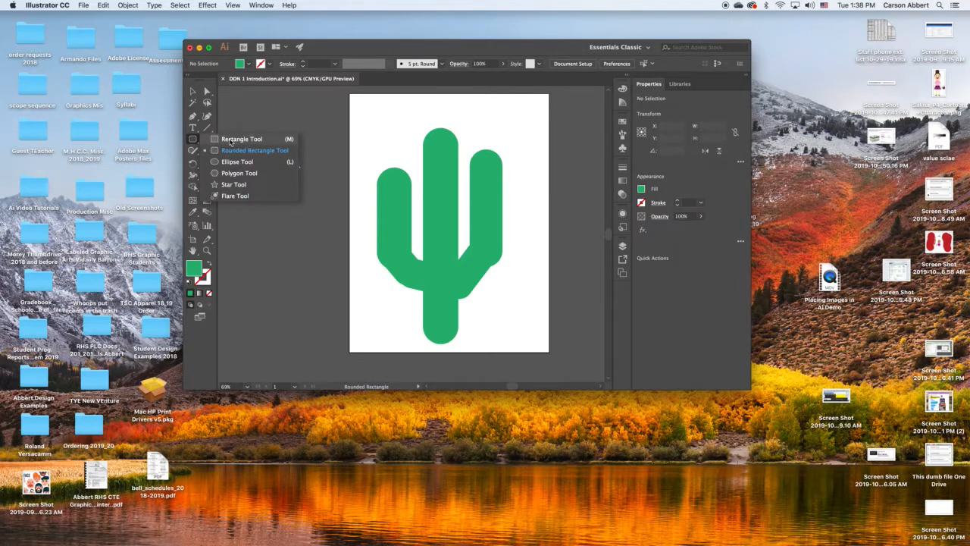
pyautogui.moveTo(230, 141); pyautogui.dragTo(230, 142)
pyautogui.moveTo(379, 110); pyautogui.dragTo(402, 159)
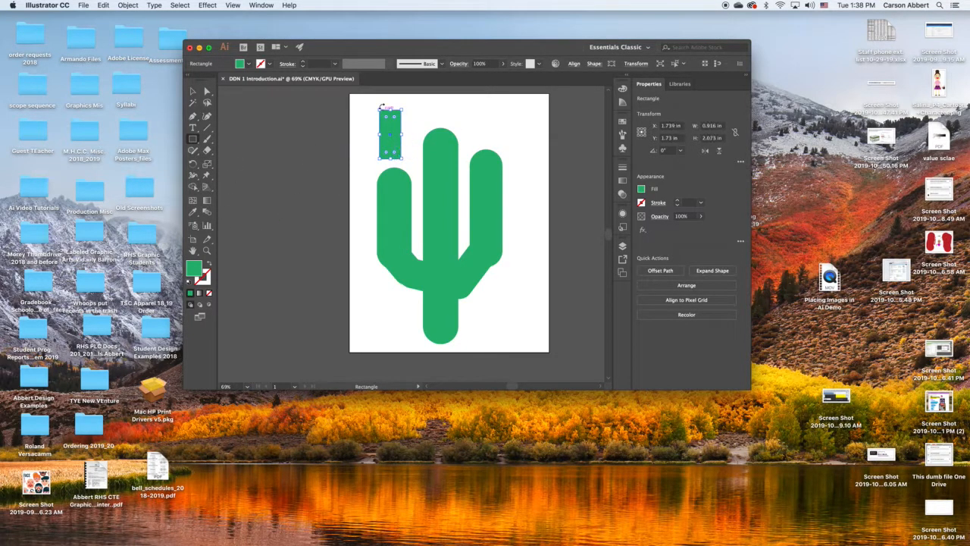
pyautogui.moveTo(384, 116); pyautogui.dragTo(396, 135)
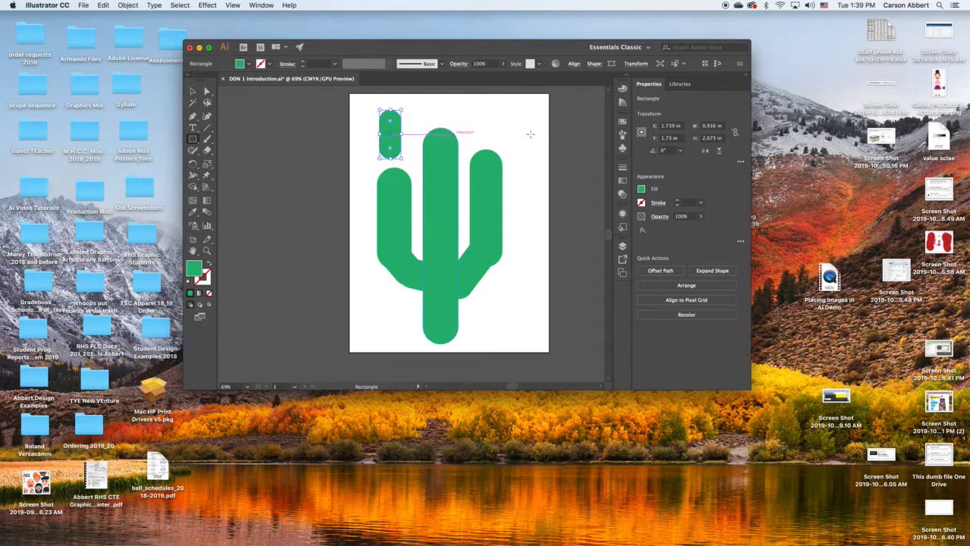
# Fill the new small pill with a brighter green swatch than the cactus
pyautogui.click(641, 189)
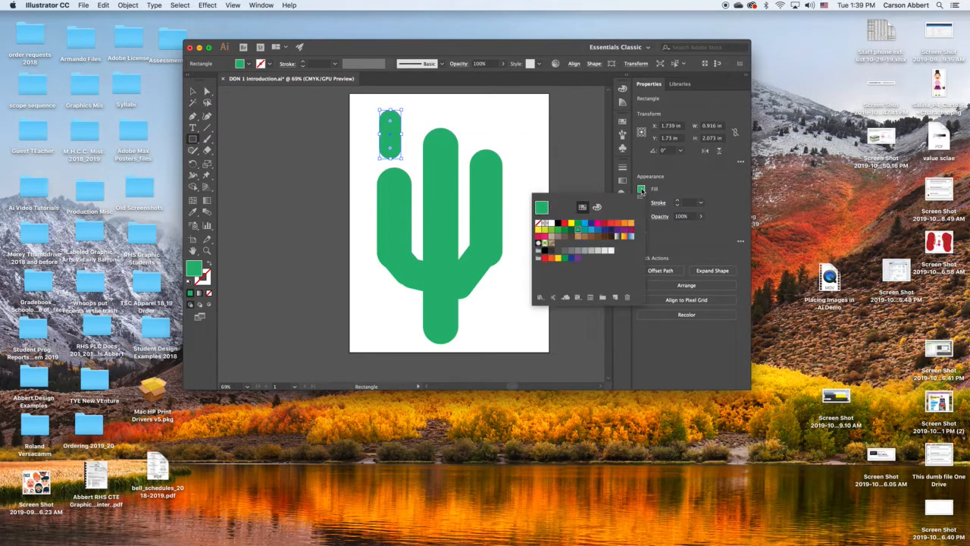
pyautogui.click(553, 231)
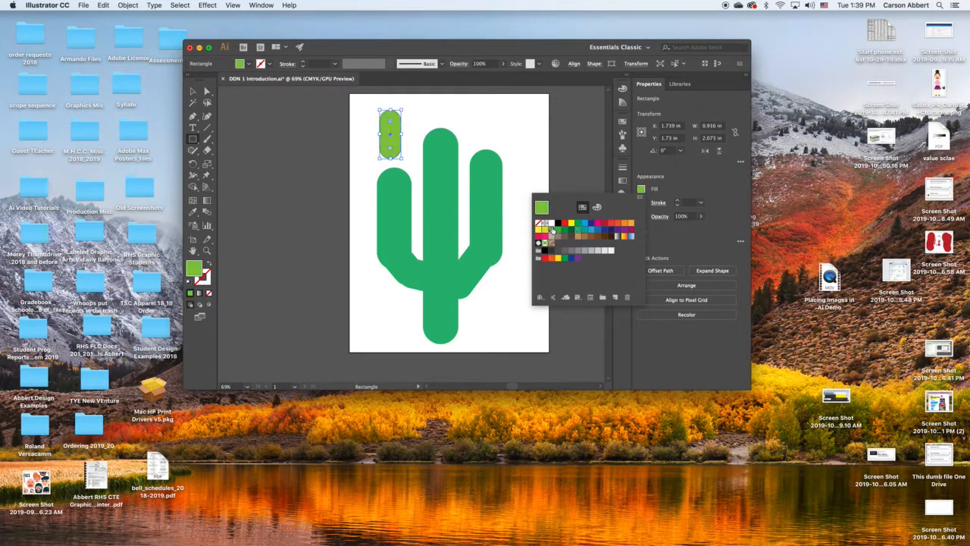
pyautogui.click(559, 229)
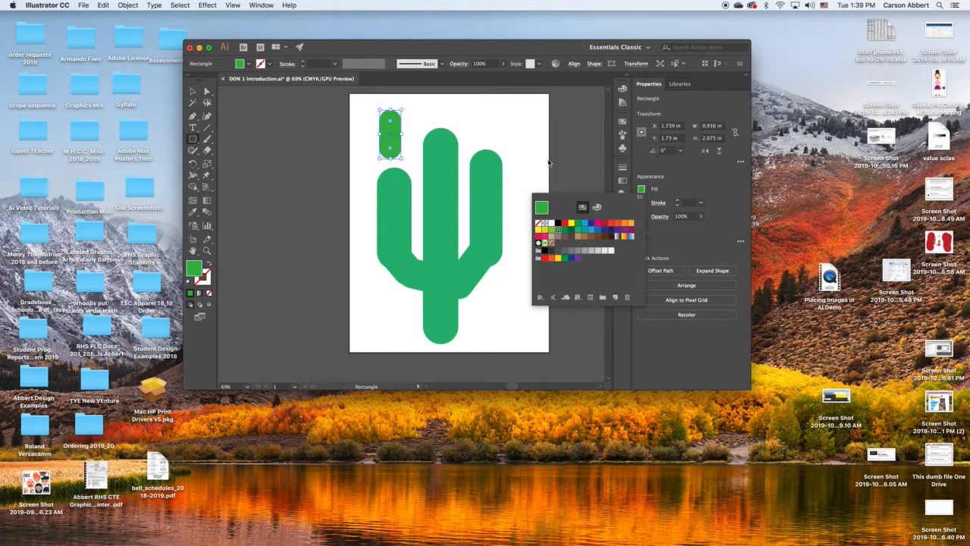
# Place the bright green pill over the left arm and resize it to about 1.14 in wide and 3.89 in high
pyautogui.click(391, 138)
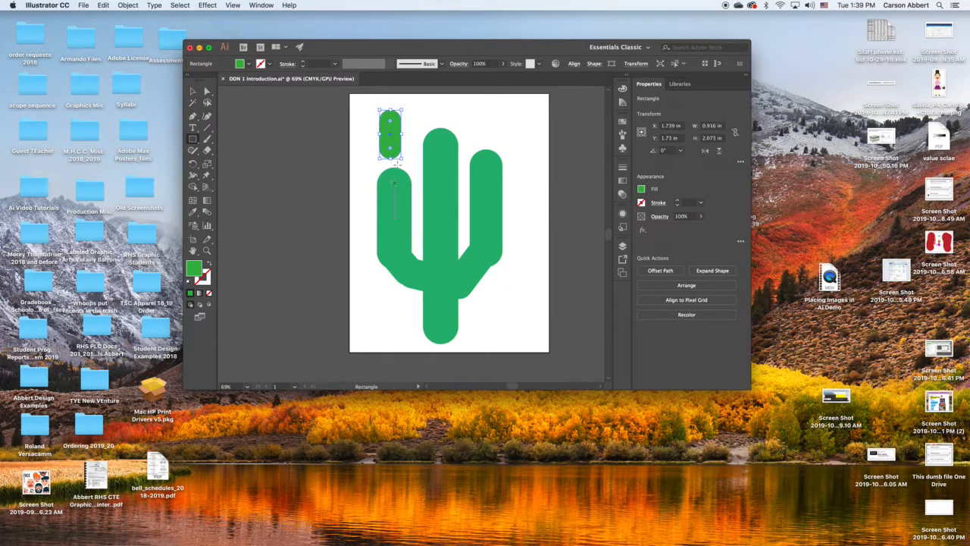
pyautogui.moveTo(392, 138); pyautogui.dragTo(393, 206)
pyautogui.moveTo(392, 196); pyautogui.dragTo(392, 261)
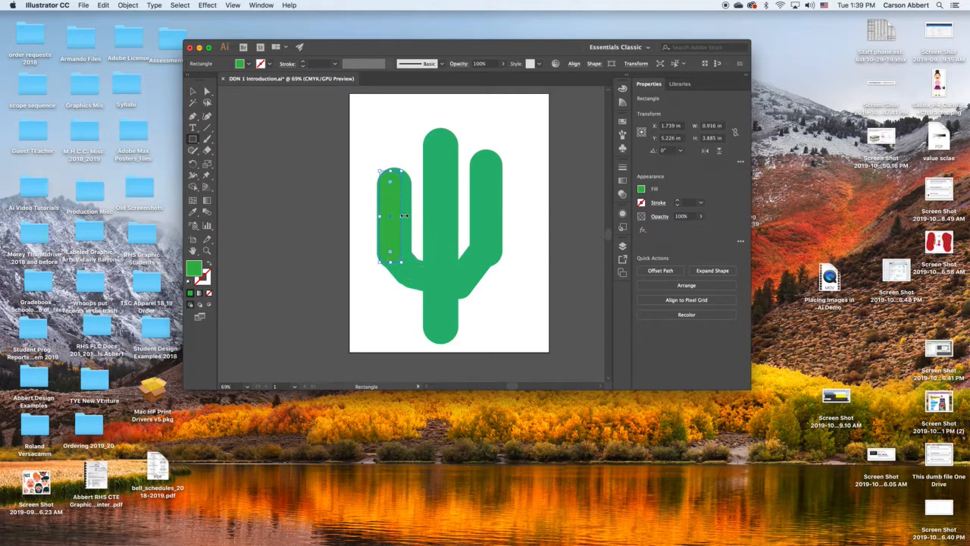
pyautogui.moveTo(403, 216); pyautogui.dragTo(407, 215)
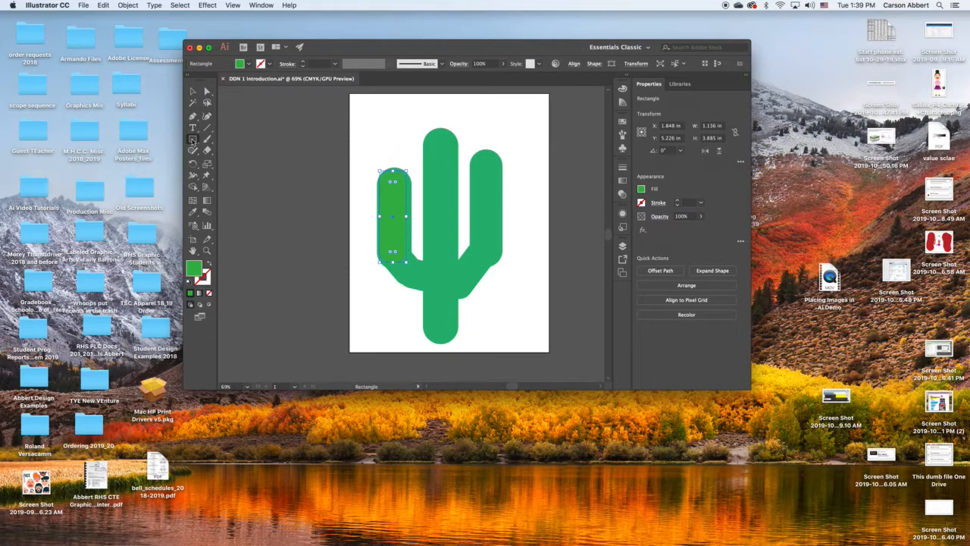
pyautogui.moveTo(373, 108)
pyautogui.mouseDown()
pyautogui.moveTo(398, 167)
pyautogui.moveTo(394, 149)
pyautogui.mouseUp()
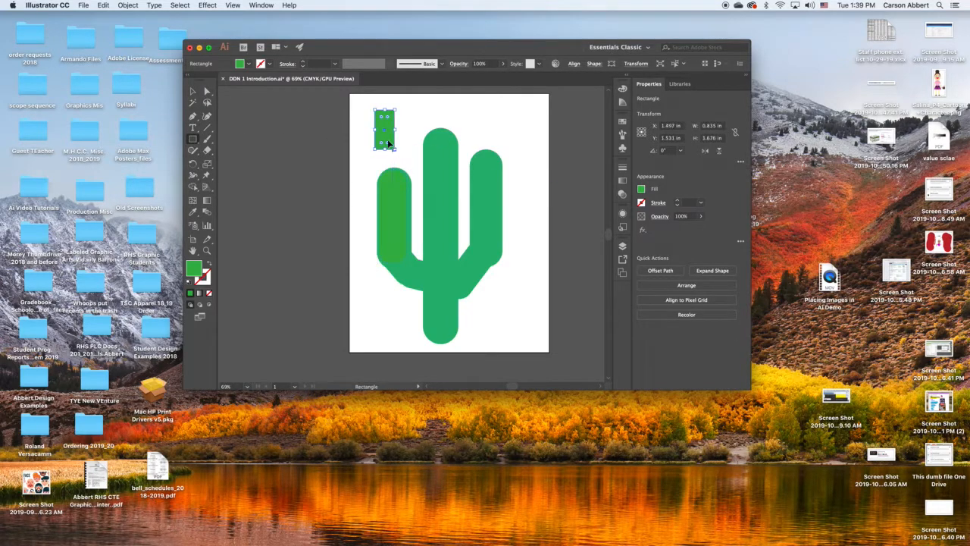
pyautogui.moveTo(374, 108)
pyautogui.mouseDown()
pyautogui.moveTo(389, 121)
pyautogui.moveTo(381, 125)
pyautogui.mouseUp()
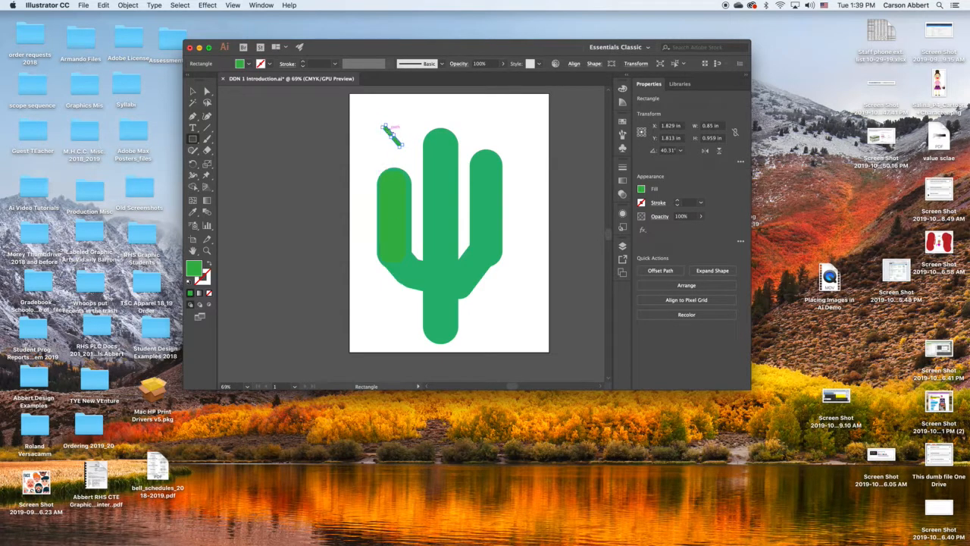
pyautogui.press('Delete')
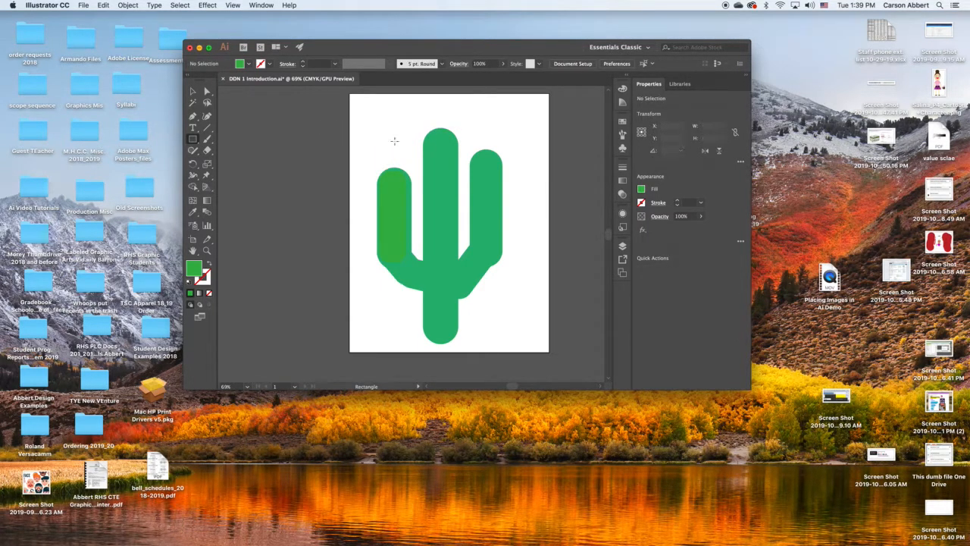
pyautogui.click(489, 235)
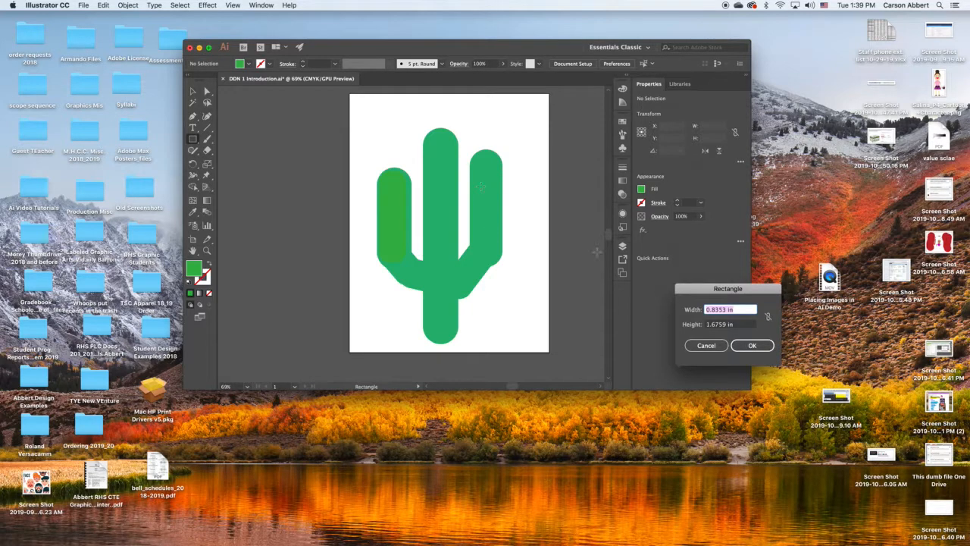
pyautogui.click(705, 345)
# Paste another connector pill, turn it upright beside the right arm and stretch it to about 4.83 in high
pyautogui.press('v')
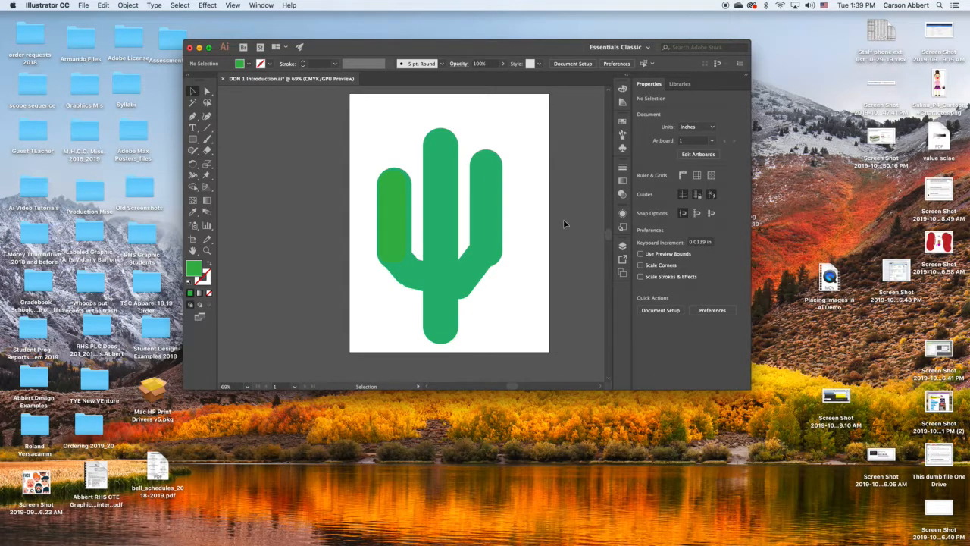
pyautogui.click(489, 201)
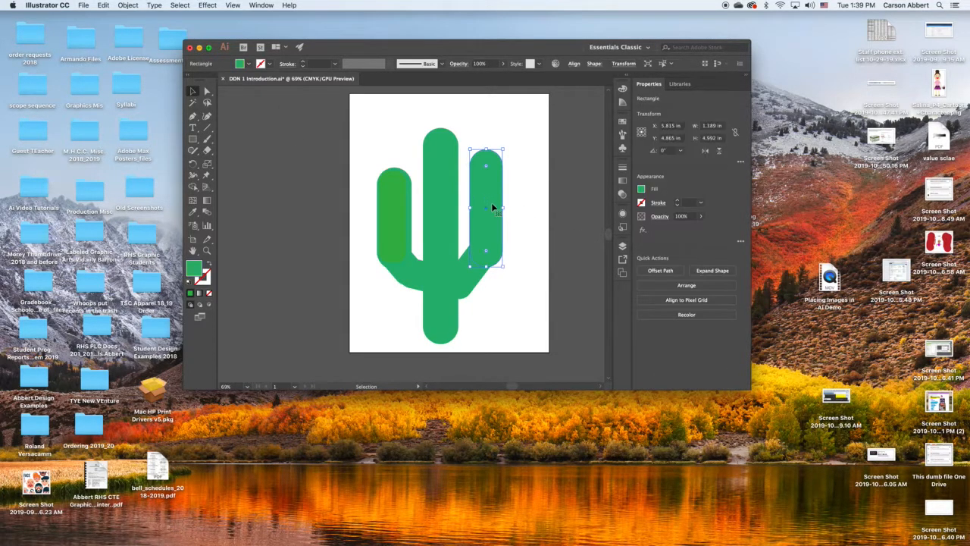
pyautogui.click(438, 230)
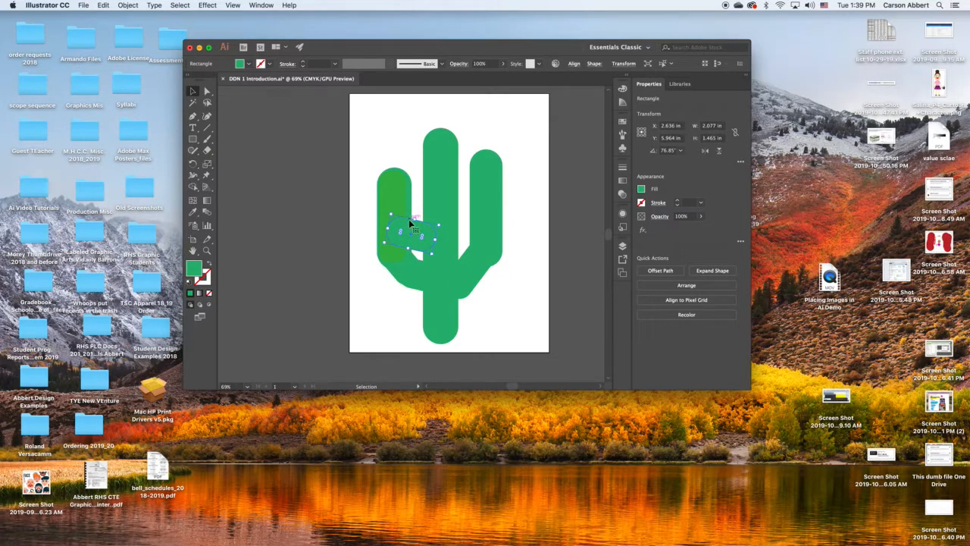
pyautogui.moveTo(409, 233); pyautogui.dragTo(504, 274)
pyautogui.moveTo(482, 242); pyautogui.dragTo(502, 164)
pyautogui.moveTo(503, 289); pyautogui.dragTo(502, 268)
pyautogui.moveTo(487, 212); pyautogui.dragTo(491, 213)
# Fill the upright pill with a light yellow-green swatch and center it over the right arm
pyautogui.click(641, 190)
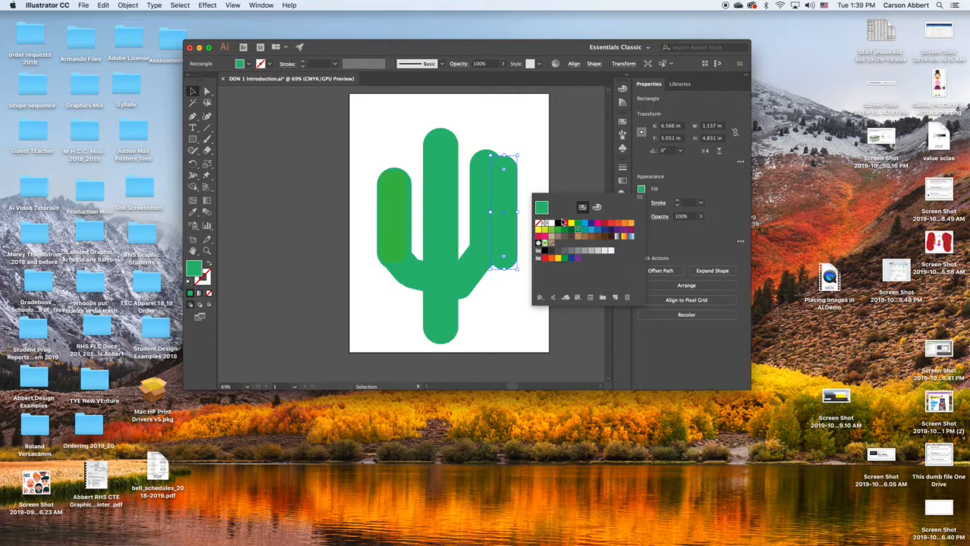
pyautogui.click(549, 232)
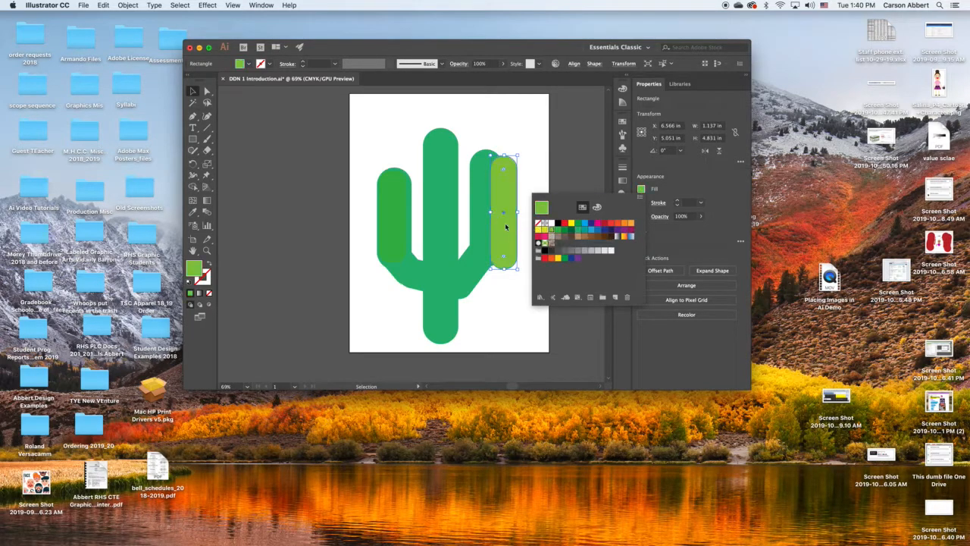
pyautogui.click(494, 217)
pyautogui.moveTo(500, 215); pyautogui.dragTo(482, 212)
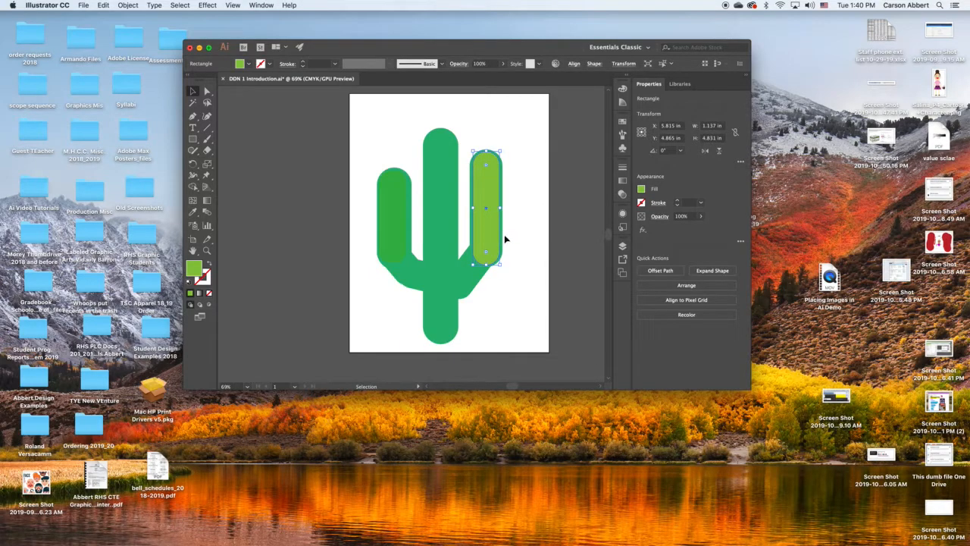
# Draw a tiny rectangle about 0.06 in wide and 0.38 in high in the empty area above the left arm
pyautogui.click(193, 141)
pyautogui.moveTo(192, 141); pyautogui.dragTo(239, 141)
pyautogui.moveTo(367, 112); pyautogui.dragTo(368, 118)
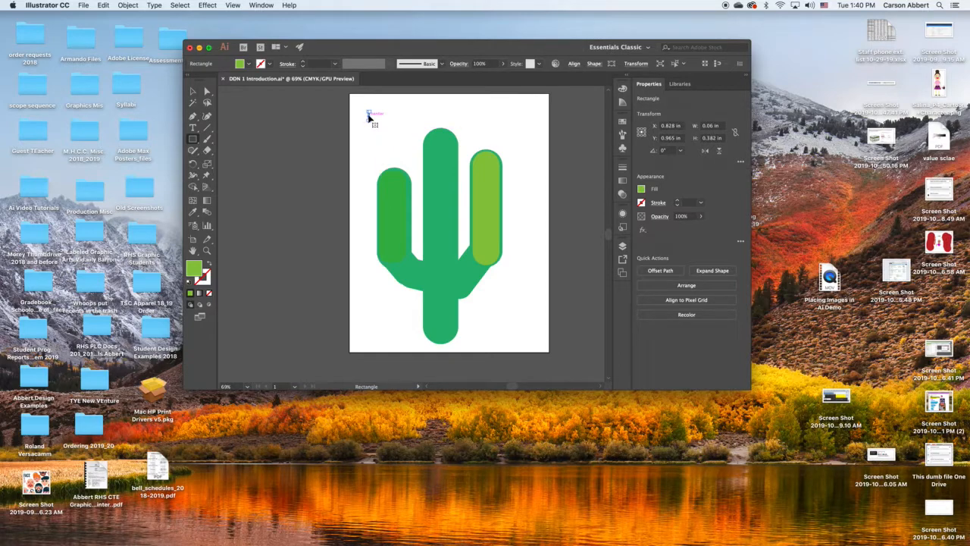
# Set the tiny rectangle's fill to the pale green E3F7C4
pyautogui.doubleClick(195, 270)
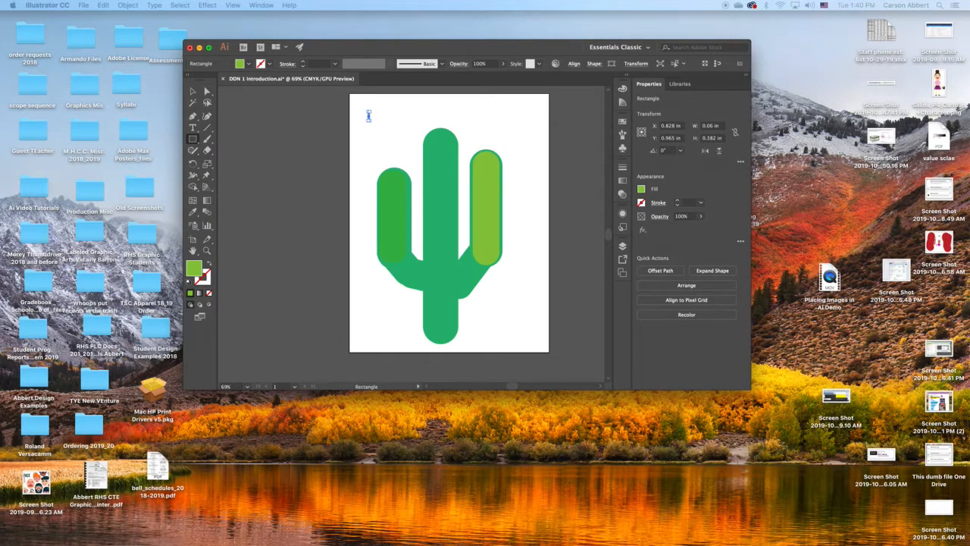
pyautogui.moveTo(969, 108); pyautogui.dragTo(789, 153)
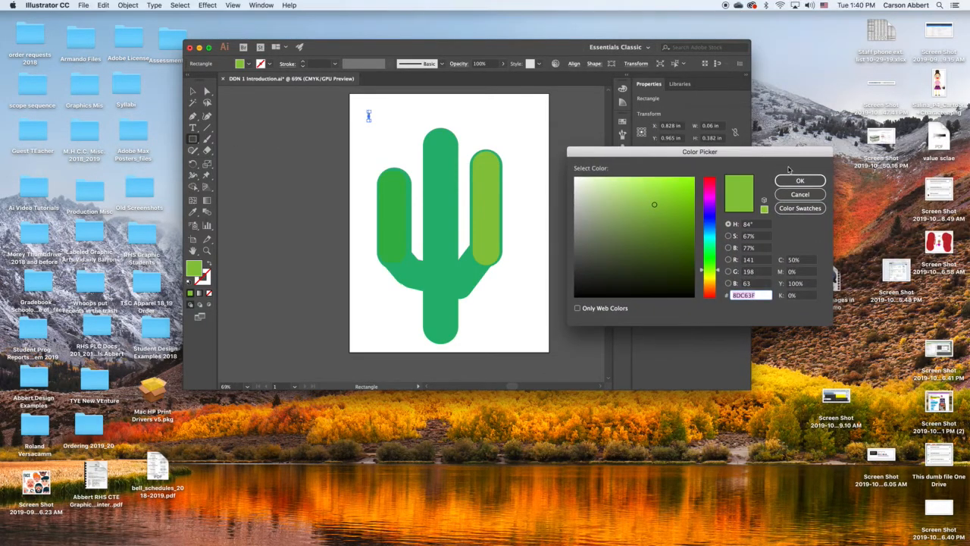
pyautogui.click(600, 181)
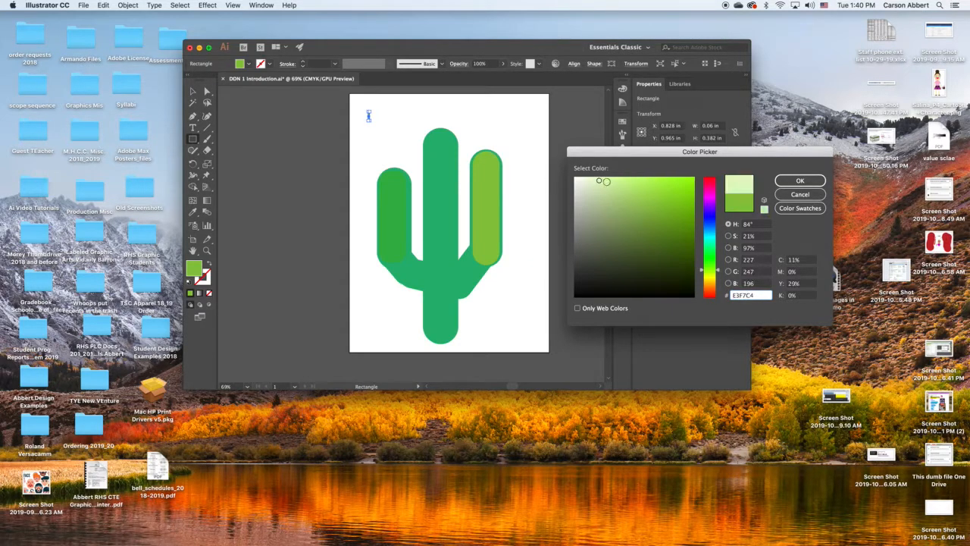
pyautogui.click(800, 180)
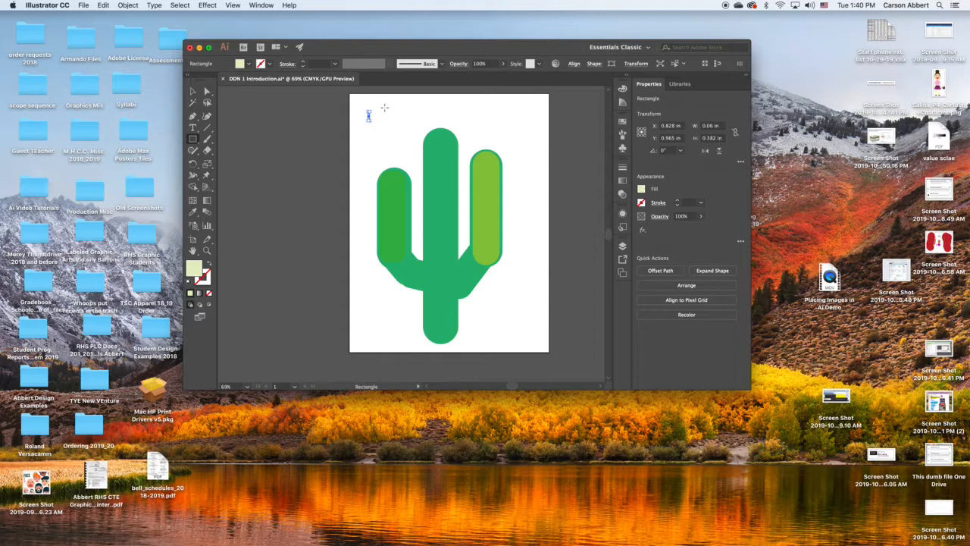
pyautogui.click(193, 91)
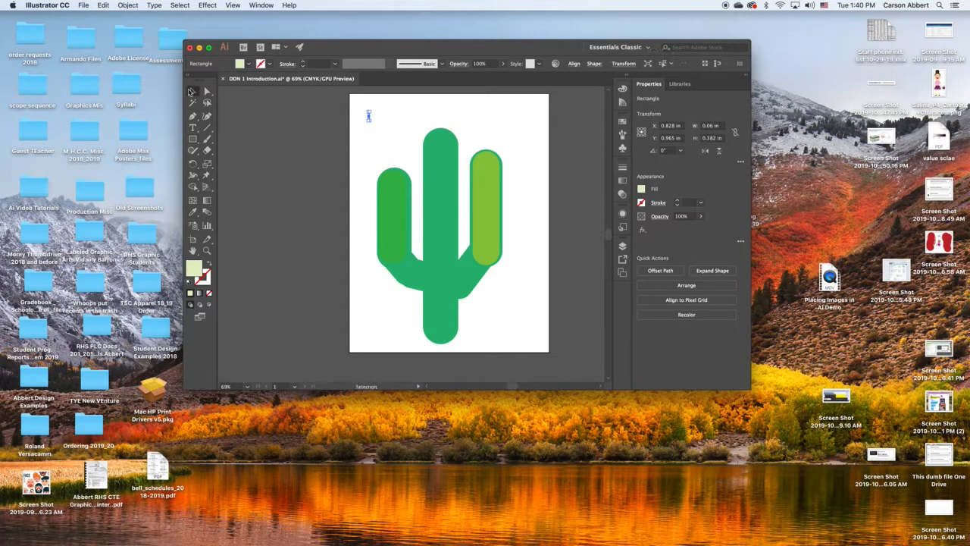
pyautogui.press('super+equal')
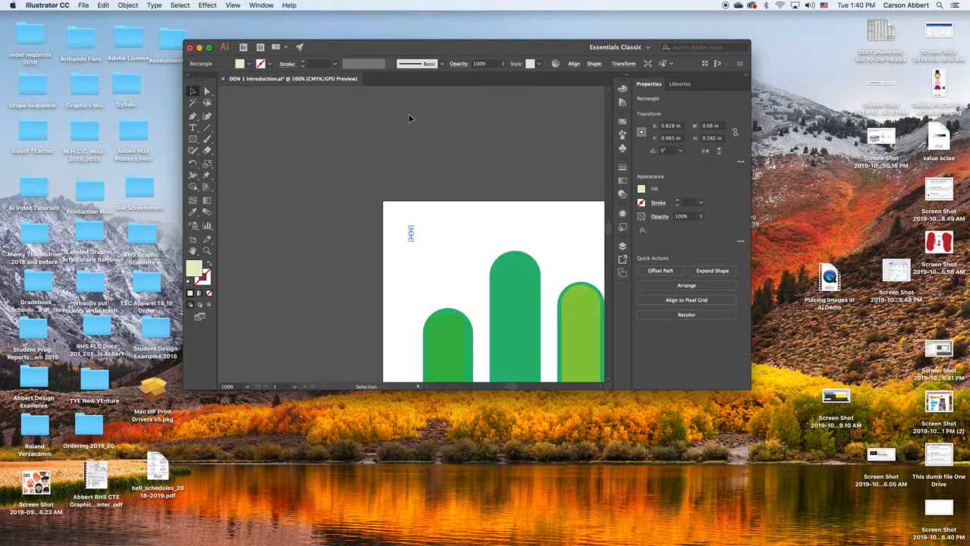
# Move the tiny pale green rectangle onto the upper part of the cactus trunk and deselect it
pyautogui.moveTo(541, 249); pyautogui.dragTo(404, 125)
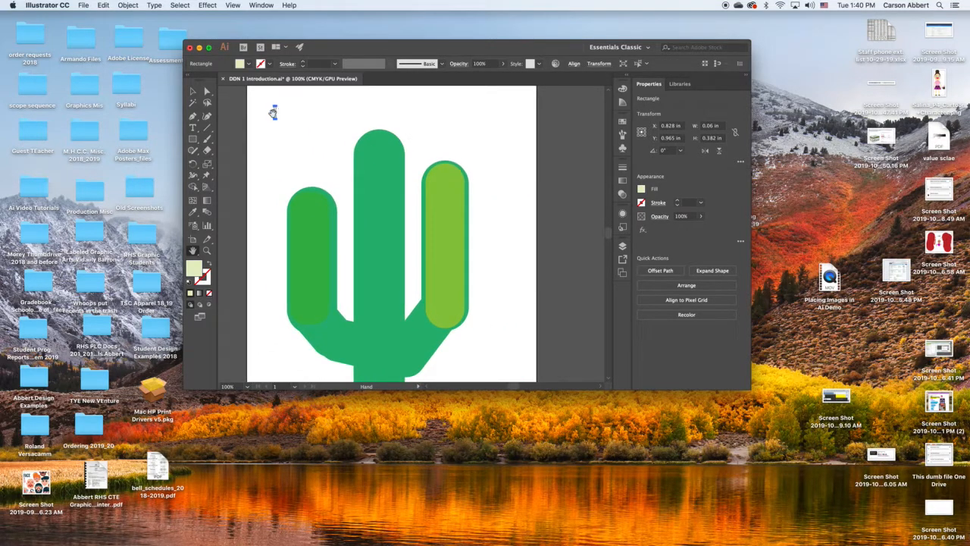
pyautogui.click(192, 92)
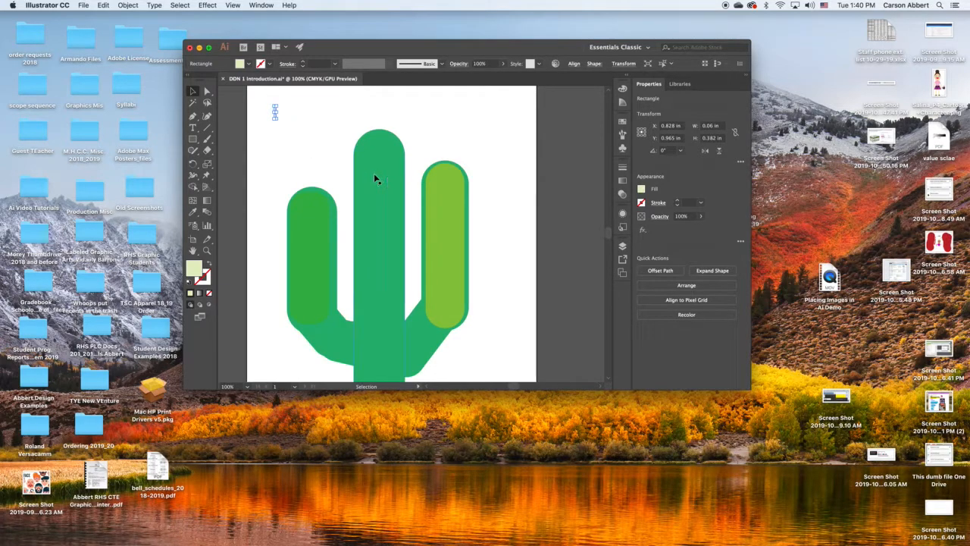
pyautogui.moveTo(275, 110); pyautogui.dragTo(370, 165)
pyautogui.click(437, 149)
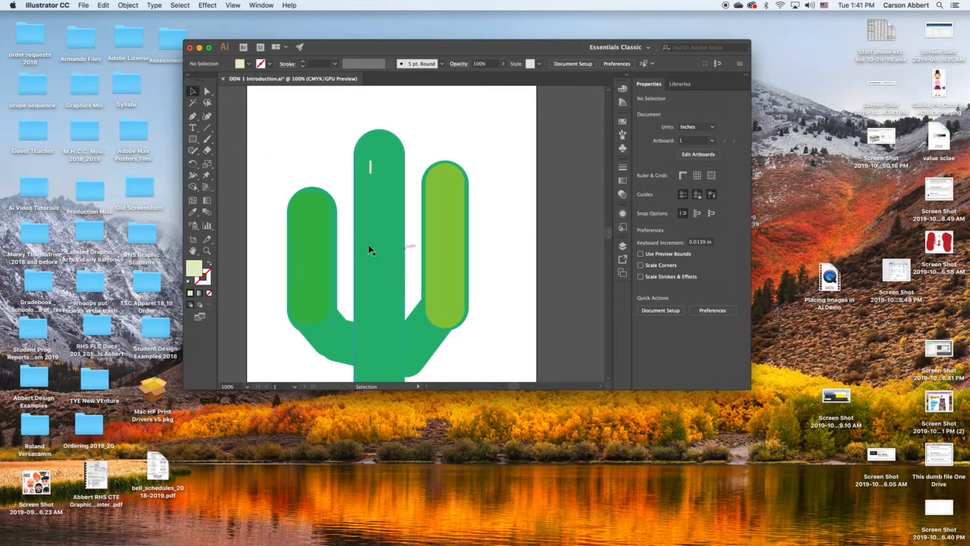
# Paint short scattered spines down the upper trunk with the Paintbrush, using no fill and a 1 pt pale green stroke
pyautogui.scroll(3, 489, 254)
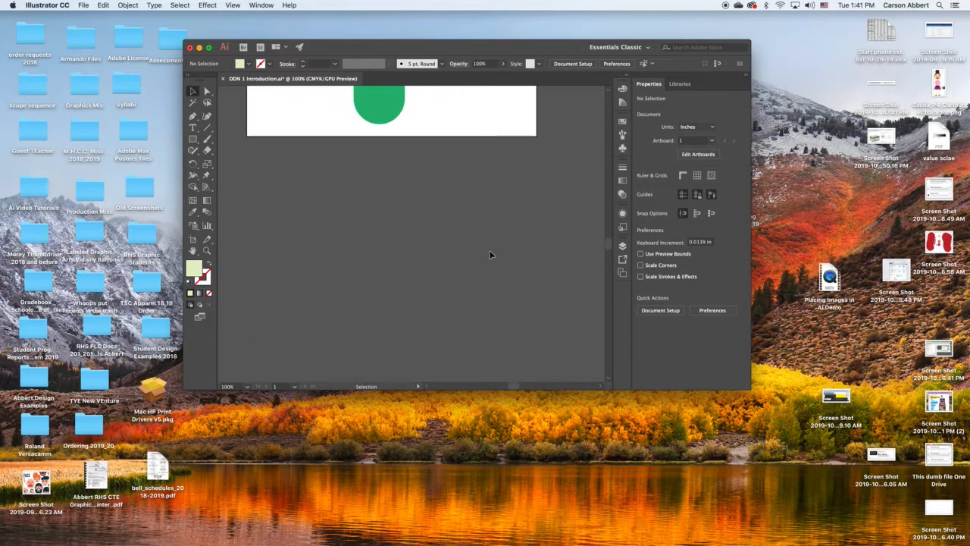
pyautogui.scroll(-1, 489, 249)
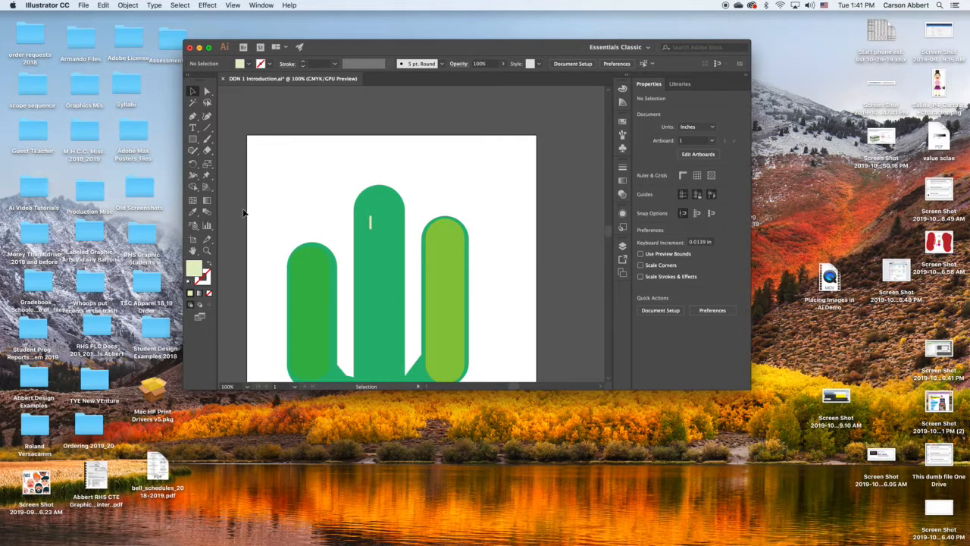
pyautogui.click(208, 140)
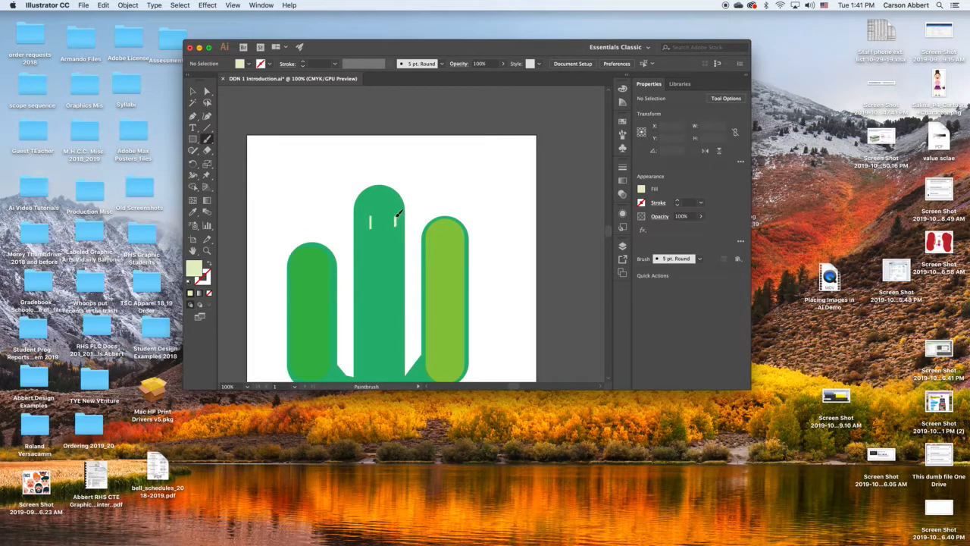
pyautogui.hotkey('shift', 'x')
pyautogui.moveTo(376, 237)
pyautogui.mouseDown()
pyautogui.moveTo(354, 246)
pyautogui.moveTo(359, 233)
pyautogui.mouseUp()
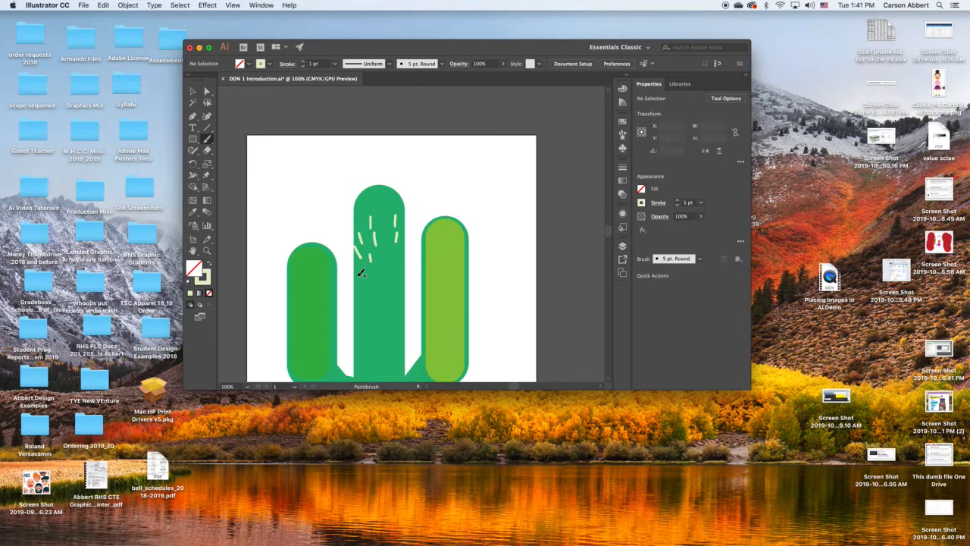
pyautogui.moveTo(364, 282)
pyautogui.mouseDown()
pyautogui.moveTo(397, 281)
pyautogui.moveTo(364, 296)
pyautogui.moveTo(382, 317)
pyautogui.moveTo(355, 308)
pyautogui.moveTo(353, 334)
pyautogui.mouseUp()
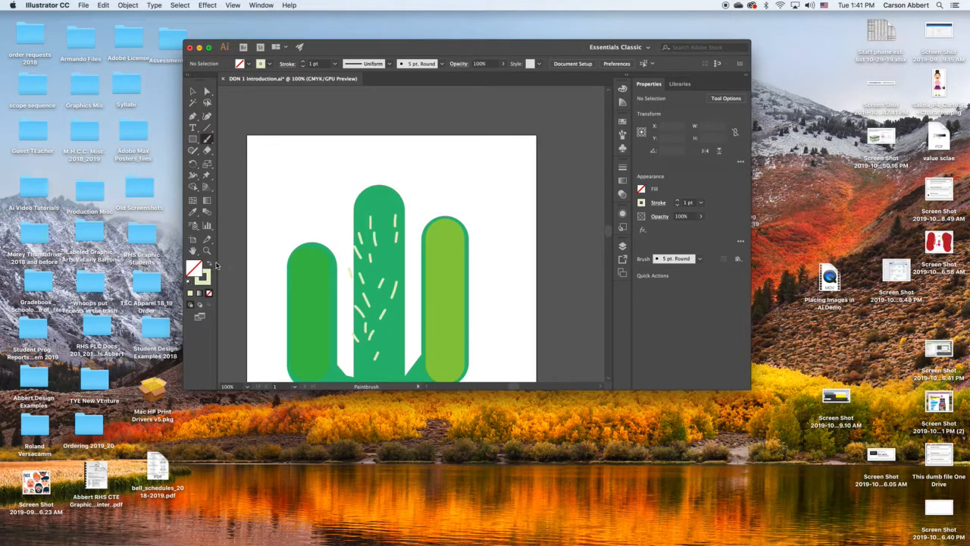
# Fit the artboard in the window and paint short pale green spines on the right arm's yellow-green highlight with the Paintbrush
pyautogui.press('v')
pyautogui.press('super+0')
pyautogui.press('b')
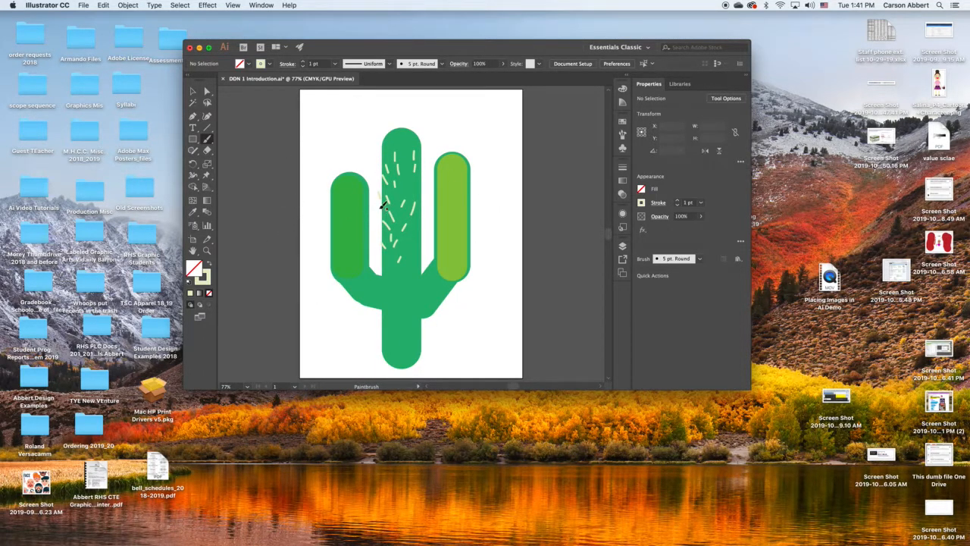
pyautogui.click(192, 140)
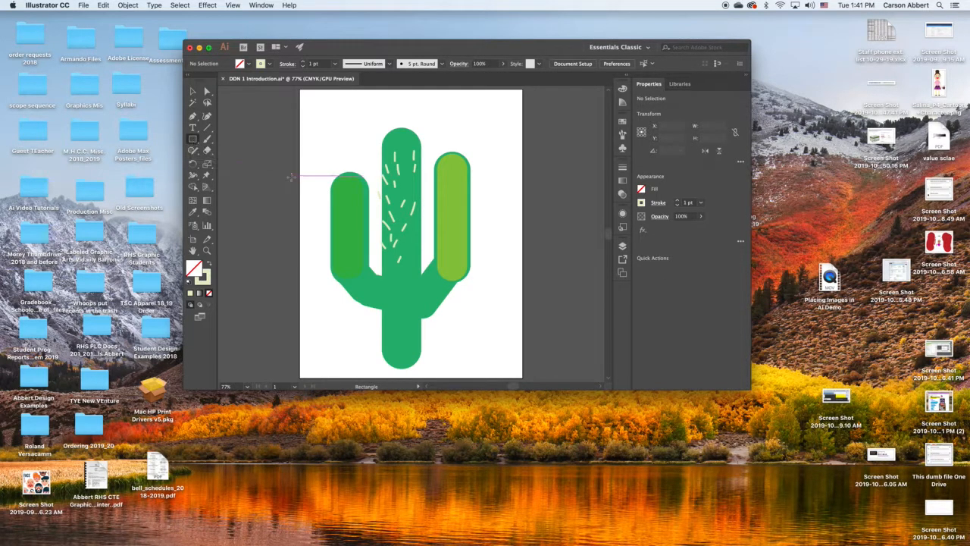
pyautogui.click(207, 140)
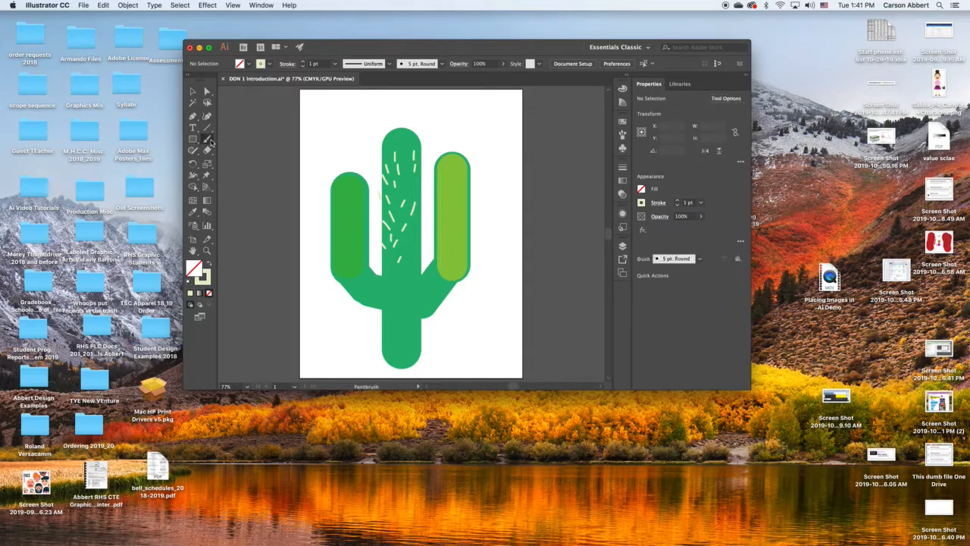
pyautogui.moveTo(444, 194)
pyautogui.mouseDown()
pyautogui.moveTo(457, 177)
pyautogui.moveTo(439, 217)
pyautogui.moveTo(453, 219)
pyautogui.moveTo(444, 239)
pyautogui.mouseUp()
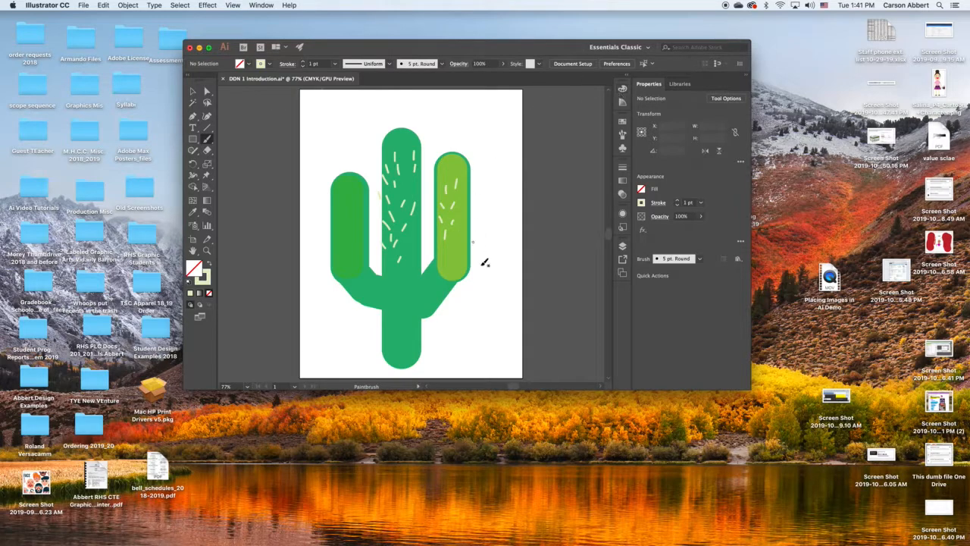